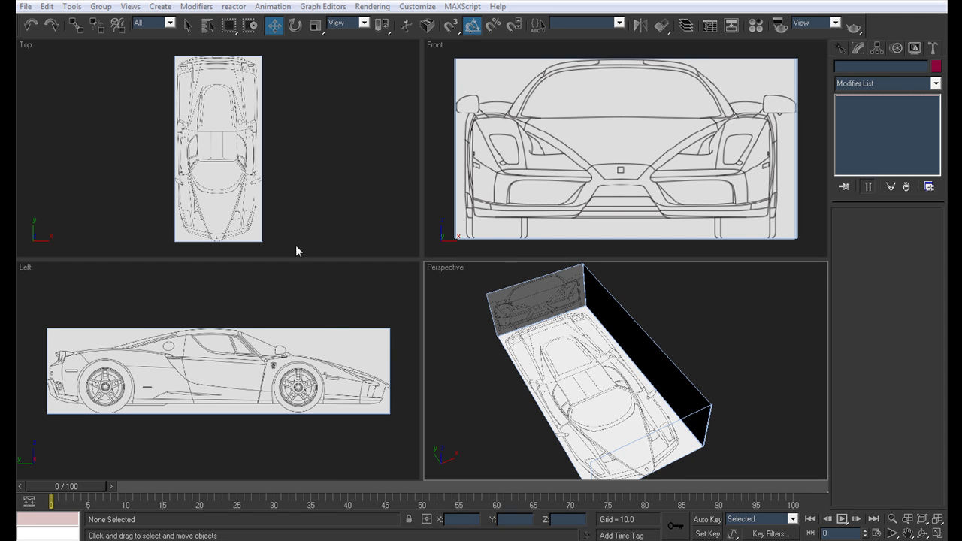
# Examine the front half of the car, from windshield to nose, in the top-view blueprint
pyautogui.click(286, 212)
pyautogui.hotkey('alt', 'w')
pyautogui.scroll(5, 451, 225)
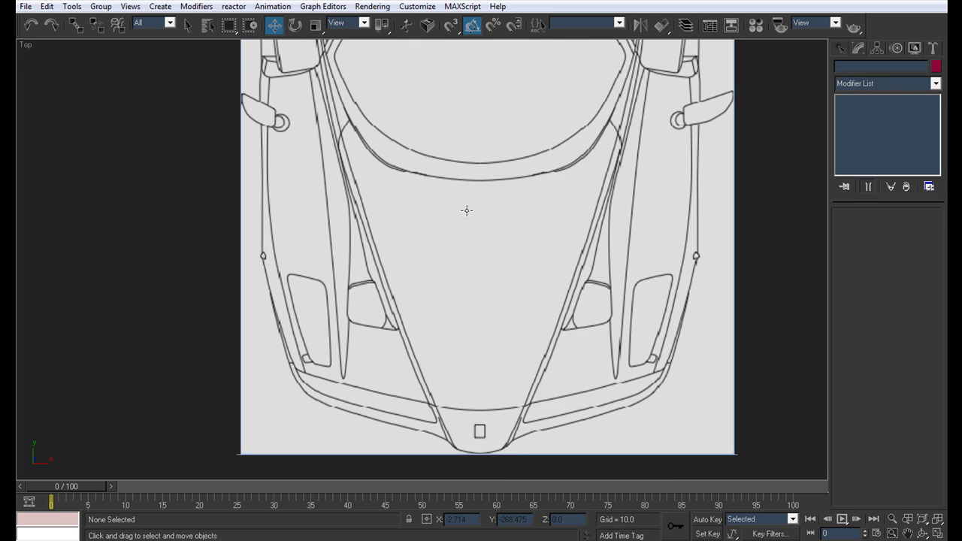
pyautogui.moveTo(461, 212); pyautogui.dragTo(456, 231, button='middle')
pyautogui.scroll(-4, 456, 232)
pyautogui.hotkey('alt', 'w')
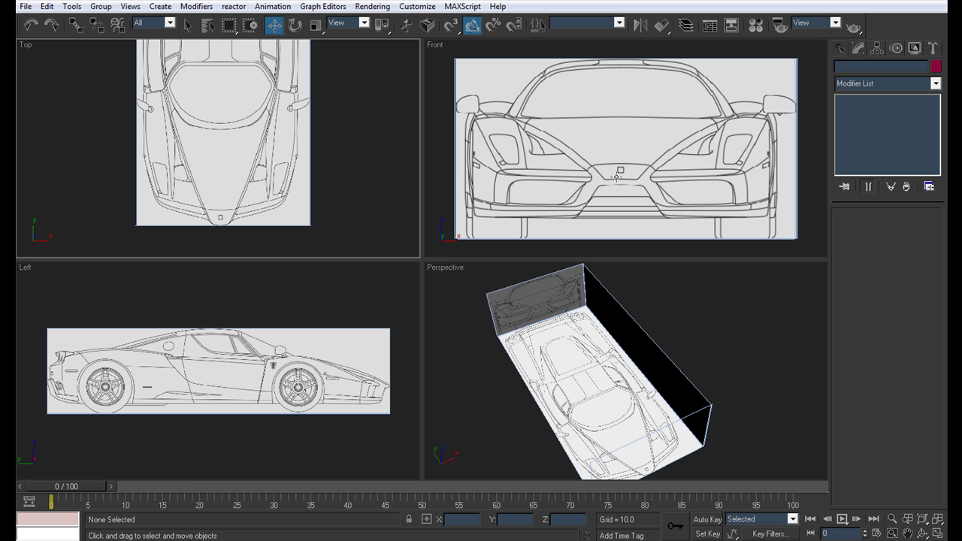
pyautogui.moveTo(261, 163); pyautogui.dragTo(263, 146, button='middle')
pyautogui.hotkey('alt', 'w')
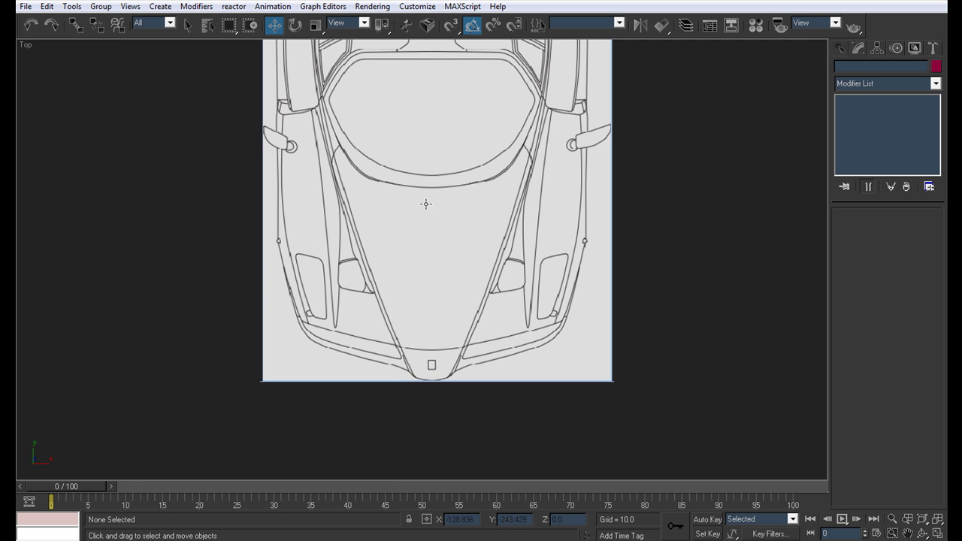
pyautogui.scroll(4, 449, 200)
pyautogui.moveTo(446, 221); pyautogui.dragTo(424, 197, button='middle')
pyautogui.scroll(-4, 433, 210)
# Create a plane about 105 by 106 units over the hood in the top view and colour it light blue
pyautogui.click(841, 48)
pyautogui.click(912, 185)
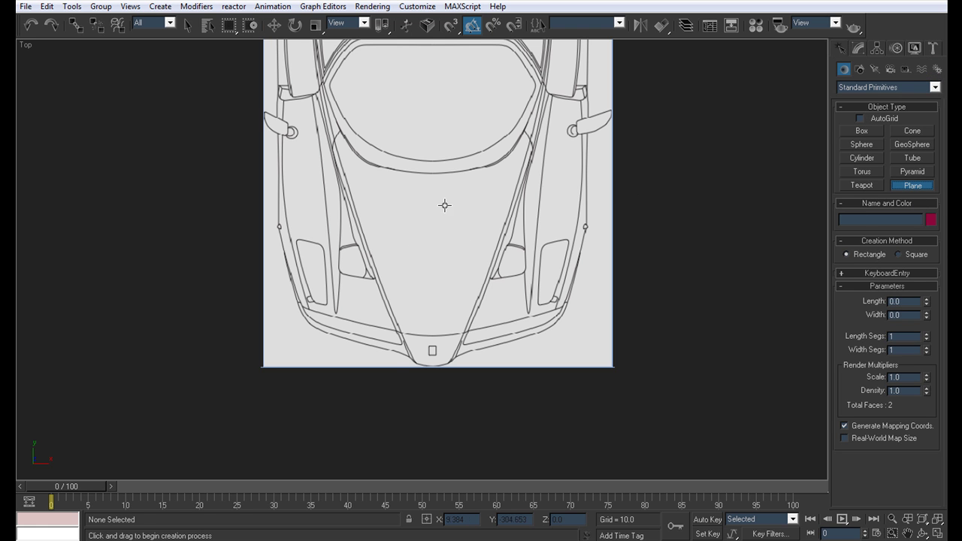
pyautogui.moveTo(445, 206); pyautogui.dragTo(370, 279)
pyautogui.click(930, 219)
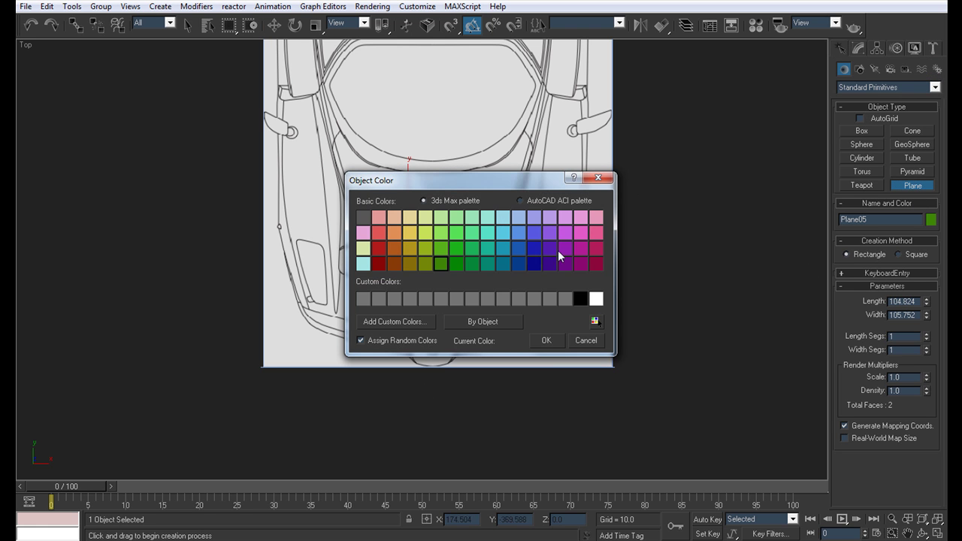
pyautogui.click(517, 233)
pyautogui.click(546, 339)
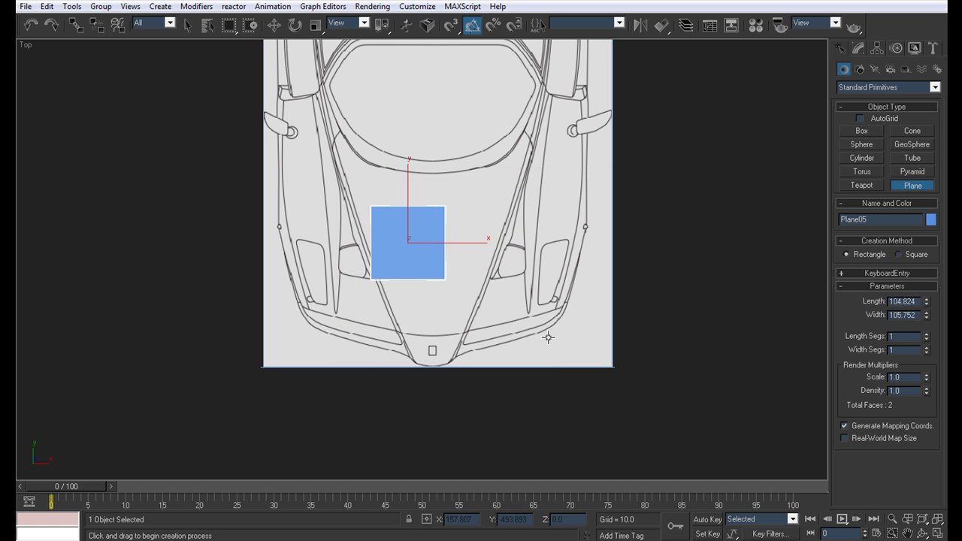
# Convert the blue hood plane to an Editable Poly
pyautogui.click(858, 48)
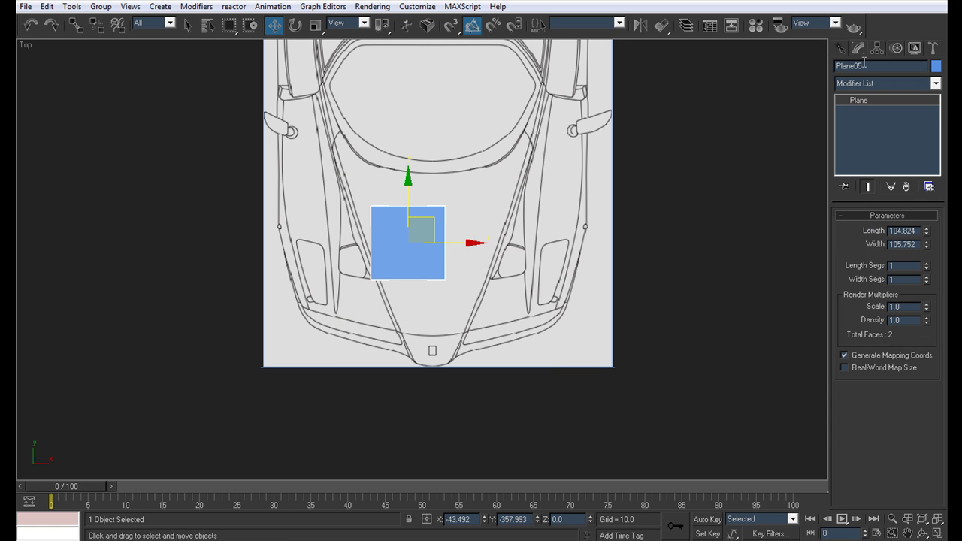
pyautogui.moveTo(487, 150); pyautogui.dragTo(548, 367, button='middle')
pyautogui.scroll(-3, 545, 330)
pyautogui.moveTo(543, 278); pyautogui.dragTo(500, 304, button='middle')
pyautogui.scroll(3, 530, 321)
pyautogui.scroll(-1, 483, 338)
pyautogui.moveTo(483, 338); pyautogui.dragTo(505, 149, button='middle')
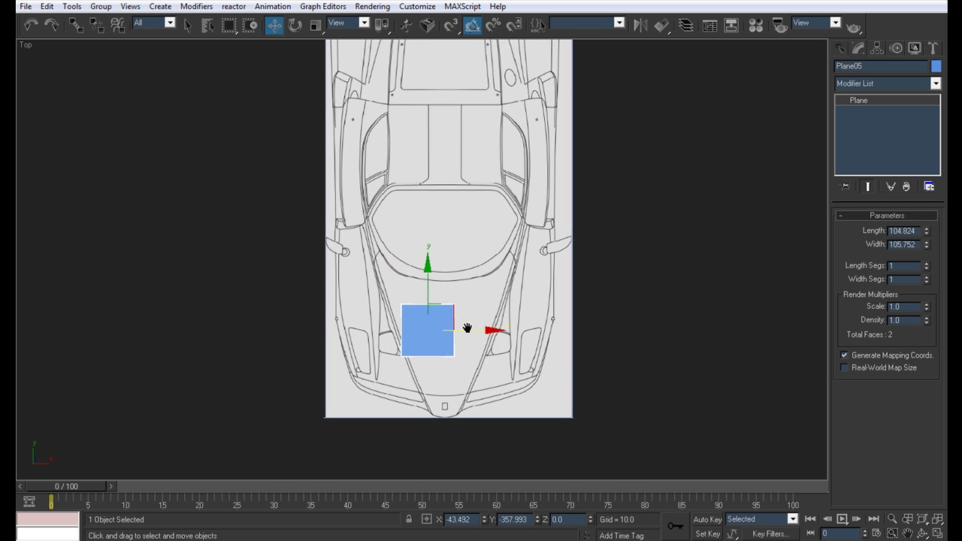
pyautogui.scroll(4, 490, 278)
pyautogui.moveTo(490, 278); pyautogui.dragTo(601, 263, button='middle')
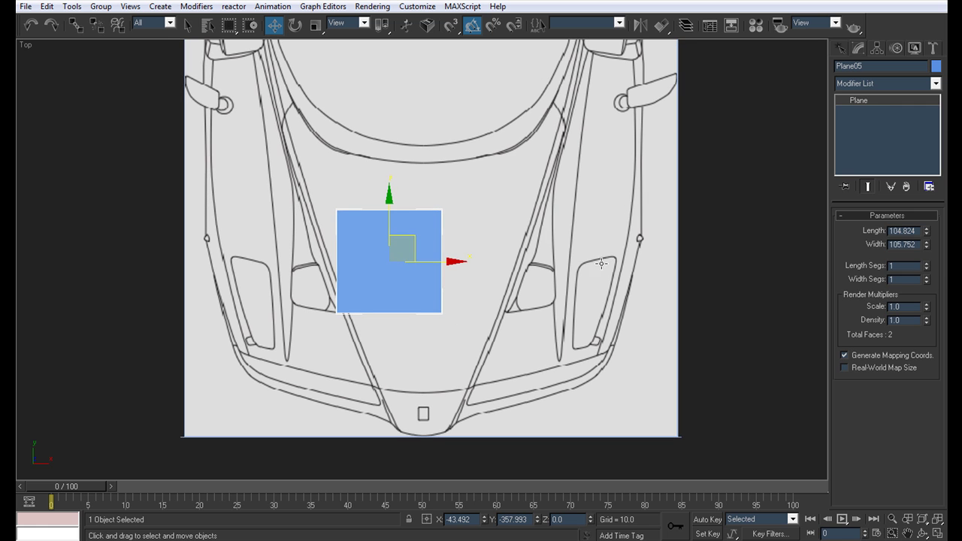
pyautogui.rightClick(865, 100)
pyautogui.click(847, 197)
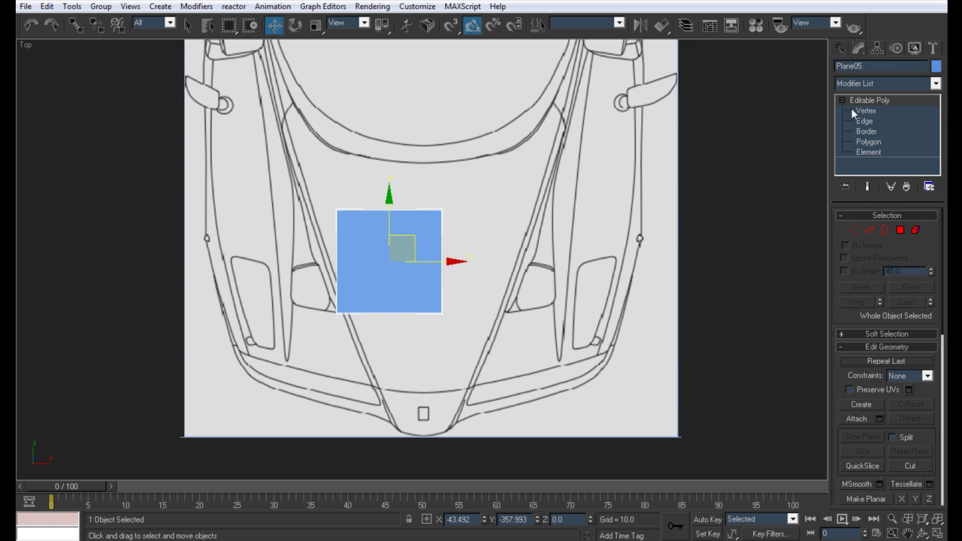
# Set the X position of the plane's two inner-edge vertices to 0
pyautogui.click(854, 111)
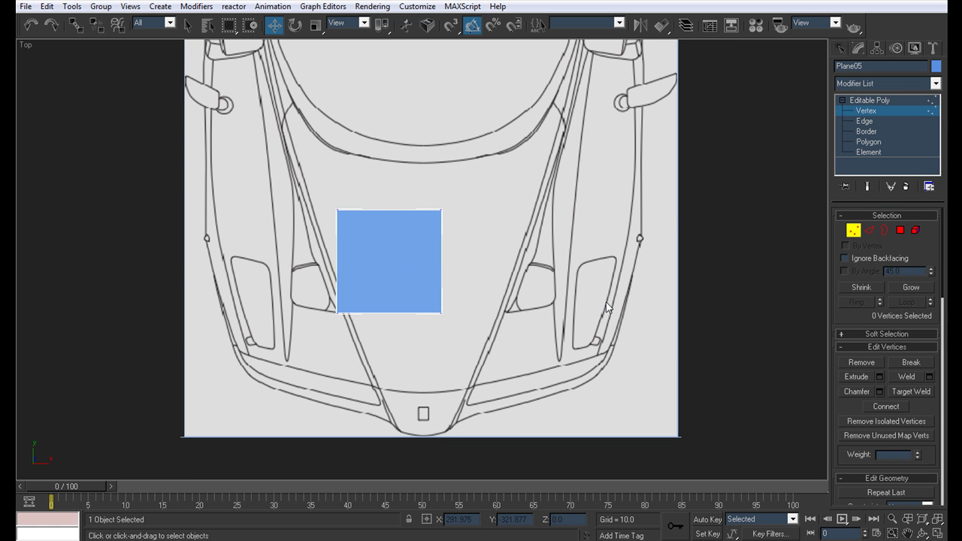
pyautogui.moveTo(575, 374); pyautogui.dragTo(408, 154)
pyautogui.click(476, 517)
pyautogui.write('0')
pyautogui.press('Return')
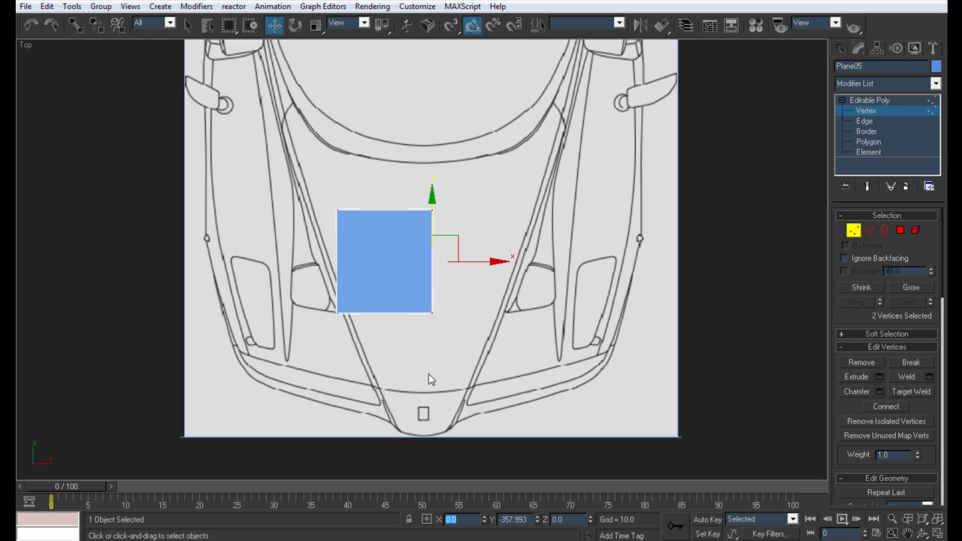
# Move the plane's front inner vertex forward to the car's nose tip, about Y -534, and leave vertex editing
pyautogui.moveTo(449, 369); pyautogui.dragTo(475, 338, button='middle')
pyautogui.click(466, 299)
pyautogui.moveTo(460, 263); pyautogui.dragTo(461, 382)
pyautogui.click(874, 111)
# Select the four blueprint objects without the blue plane and set their X position to 0
pyautogui.scroll(-4, 504, 347)
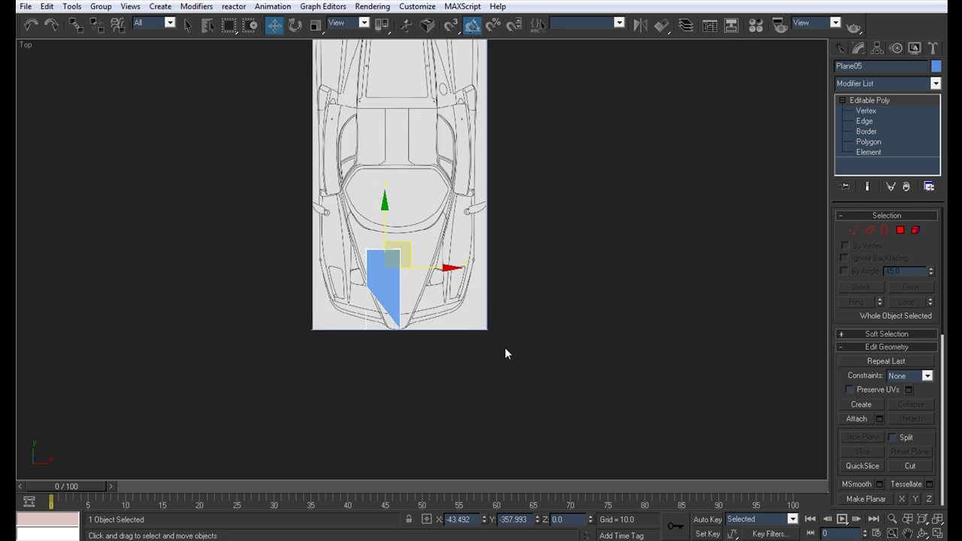
pyautogui.hotkey('ctrl', 'a')
pyautogui.moveTo(503, 339); pyautogui.dragTo(549, 375, button='middle')
pyautogui.keyDown('alt'); pyautogui.click(430, 295); pyautogui.keyUp('alt')
pyautogui.scroll(4, 477, 338)
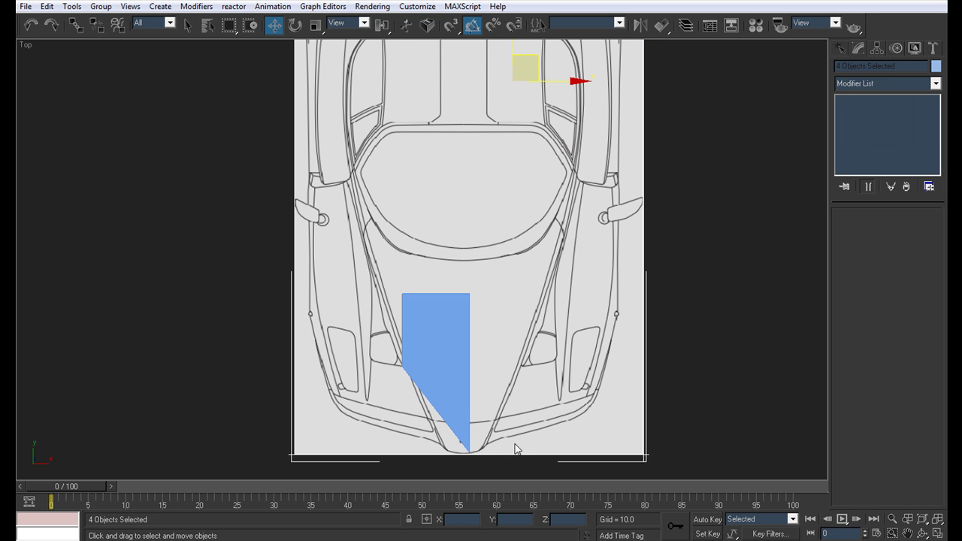
pyautogui.click(472, 519)
pyautogui.write('0')
pyautogui.press('Return')
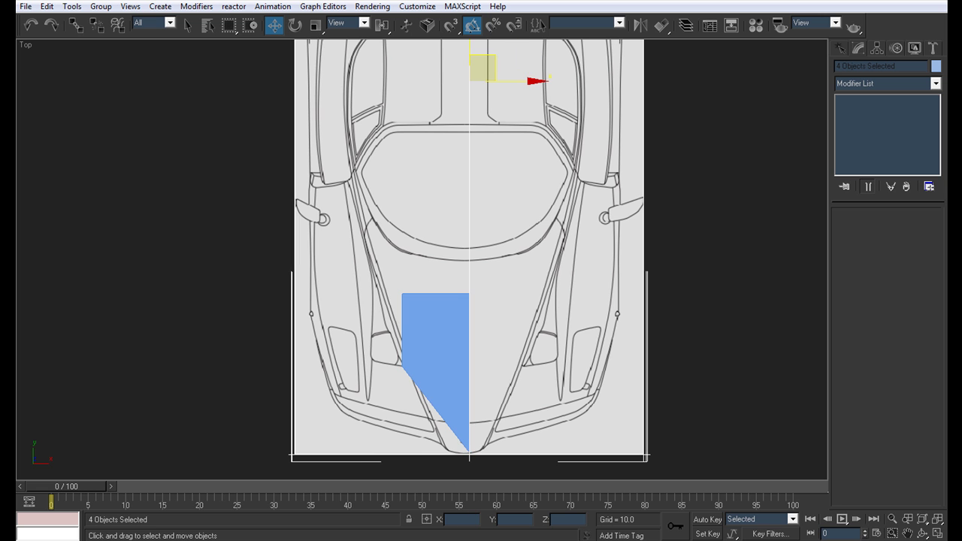
# Shift the selected blueprint objects slightly along X to align the car's centre with the blue plane's inner edge
pyautogui.moveTo(464, 345); pyautogui.dragTo(483, 21, button='middle')
pyautogui.moveTo(495, 117); pyautogui.dragTo(466, 118, button='middle')
pyautogui.scroll(2, 476, 145)
pyautogui.moveTo(508, 379); pyautogui.dragTo(455, 159, button='middle')
pyautogui.scroll(-2, 455, 159)
pyautogui.scroll(-1, 459, 223)
pyautogui.moveTo(486, 391); pyautogui.dragTo(492, 445, button='middle')
pyautogui.scroll(1, 483, 348)
pyautogui.moveTo(482, 348); pyautogui.dragTo(474, 238, button='middle')
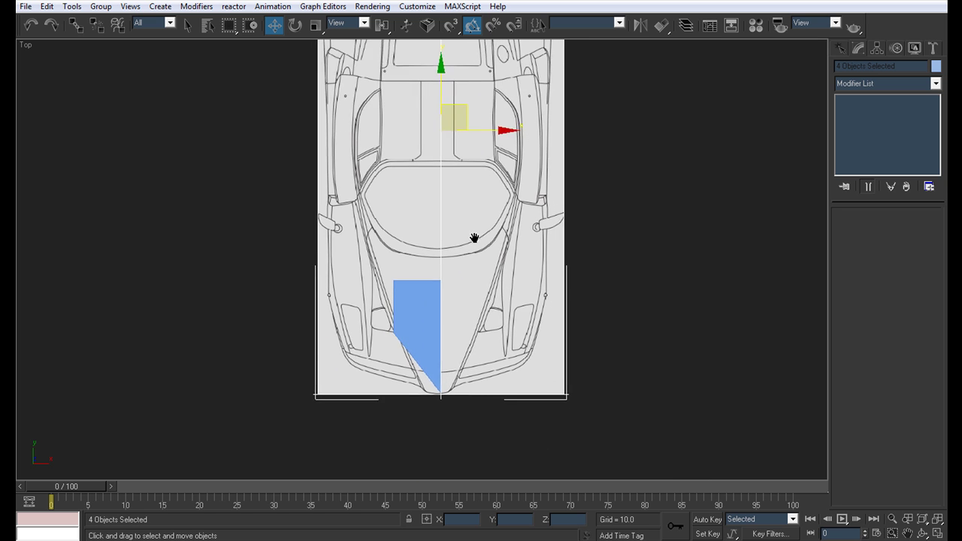
pyautogui.scroll(2, 472, 199)
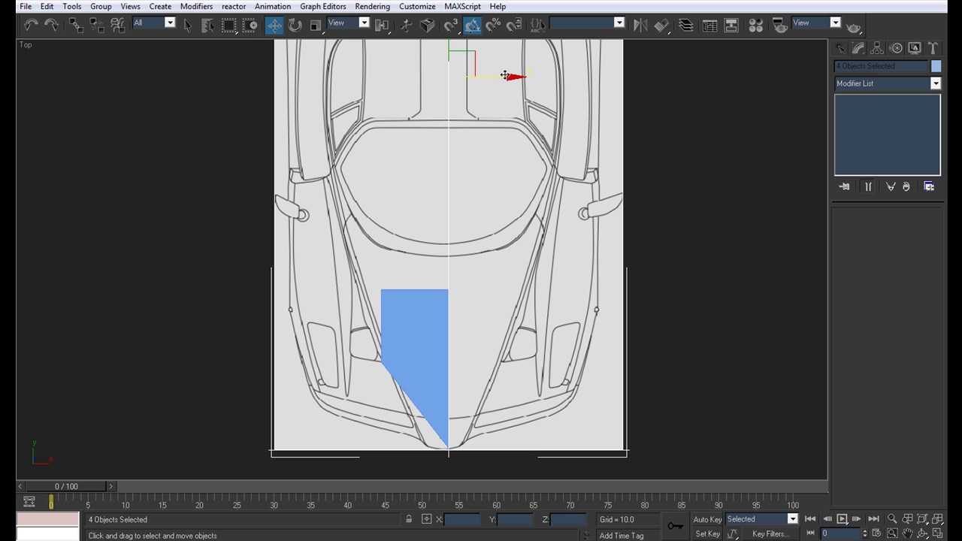
pyautogui.moveTo(508, 75)
pyautogui.mouseDown()
pyautogui.moveTo(520, 75)
pyautogui.moveTo(510, 74)
pyautogui.mouseUp()
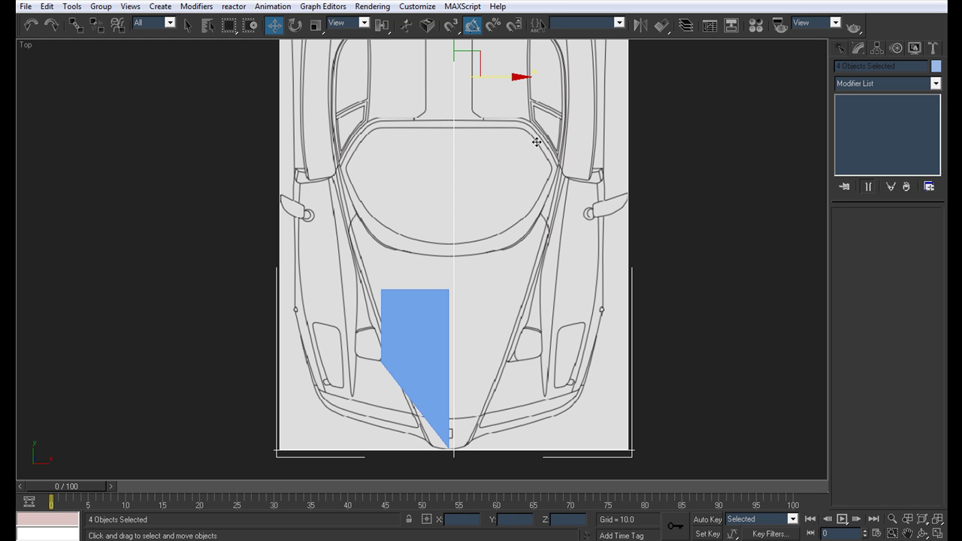
# Reapply X 0 to the blue plane's two inner-edge vertices and return to the four-viewport layout
pyautogui.click(414, 316)
pyautogui.click(865, 110)
pyautogui.click(449, 448)
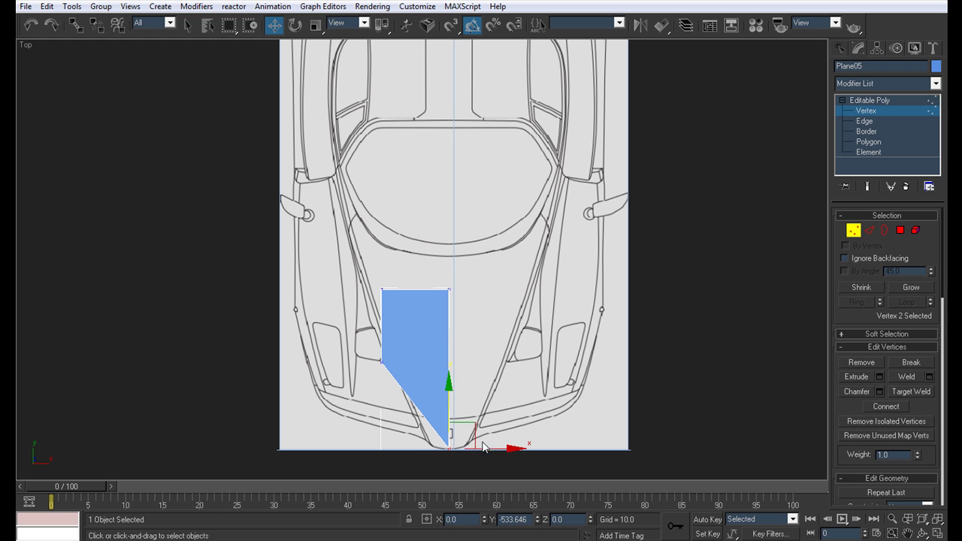
pyautogui.keyDown('ctrl'); pyautogui.click(449, 290); pyautogui.keyUp('ctrl')
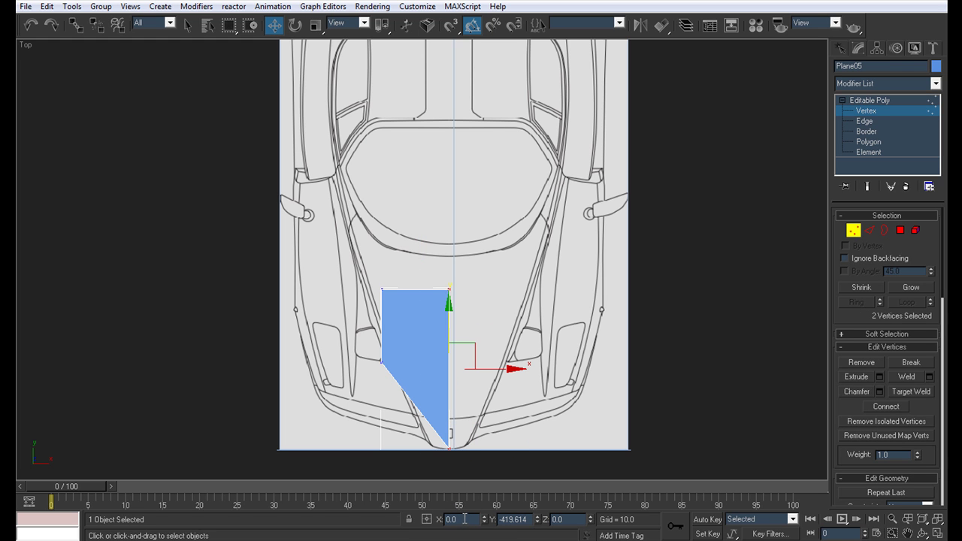
pyautogui.press('Return')
pyautogui.click(676, 327)
pyautogui.hotkey('alt', 'w')
pyautogui.click(638, 389)
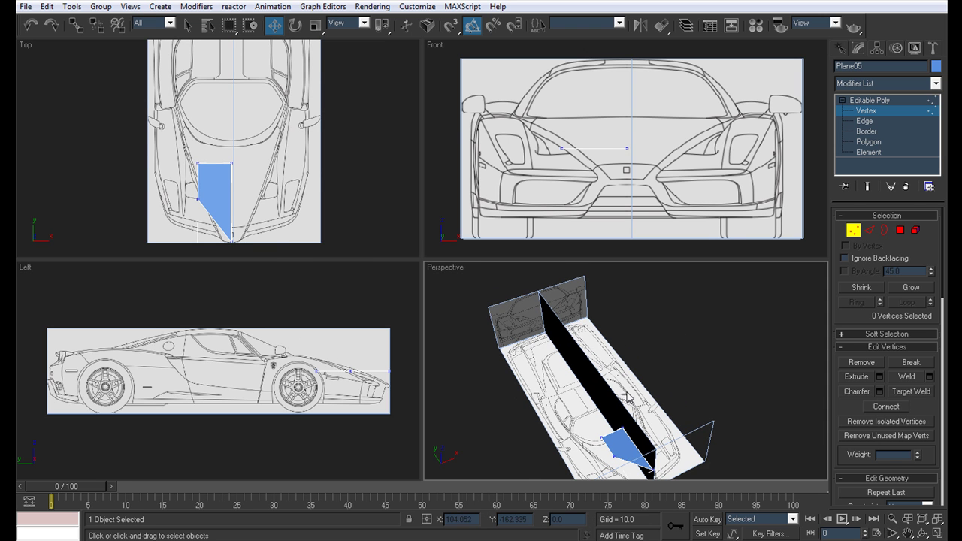
# Undo the blueprint objects' shift along X and their placement at X 0
pyautogui.hotkey('ctrl', 'z')
pyautogui.hotkey('ctrl', 'z')
pyautogui.hotkey('ctrl', 'z')
pyautogui.hotkey('ctrl', 'z')
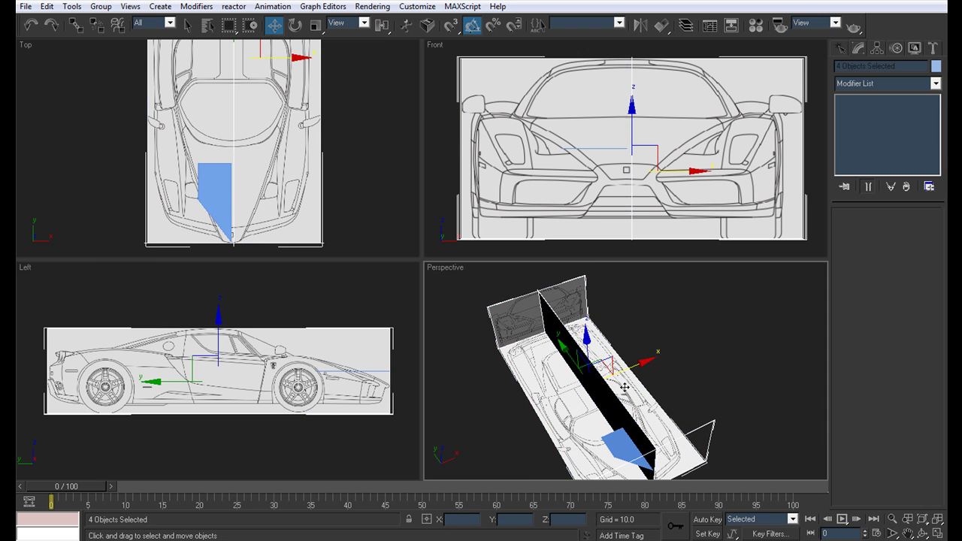
pyautogui.hotkey('ctrl', 'z')
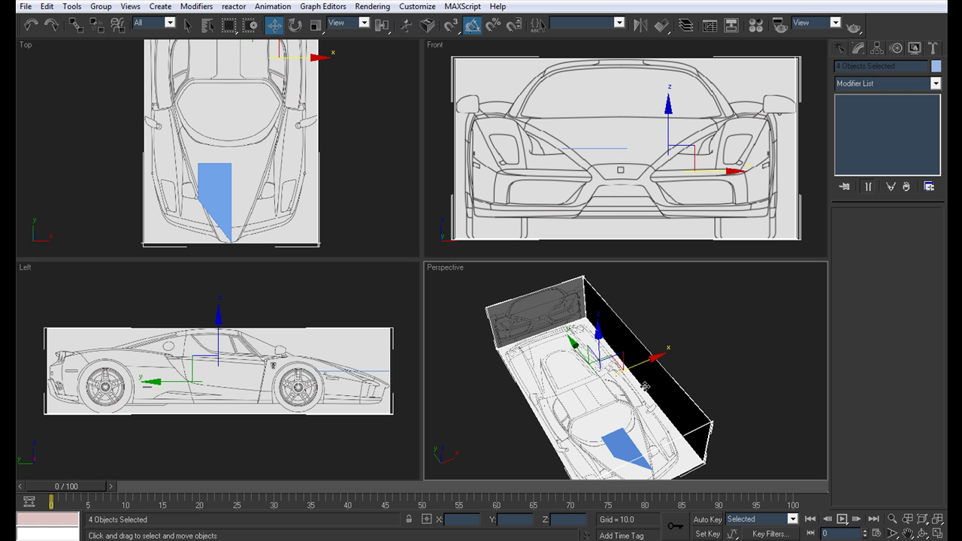
# Shift the four selected blueprint objects slightly along X until the car's centre meets the blue plane's inner edge, then deselect them
pyautogui.moveTo(274, 181); pyautogui.dragTo(277, 167, button='middle')
pyautogui.hotkey('alt', 'w')
pyautogui.moveTo(528, 222); pyautogui.dragTo(487, 218, button='middle')
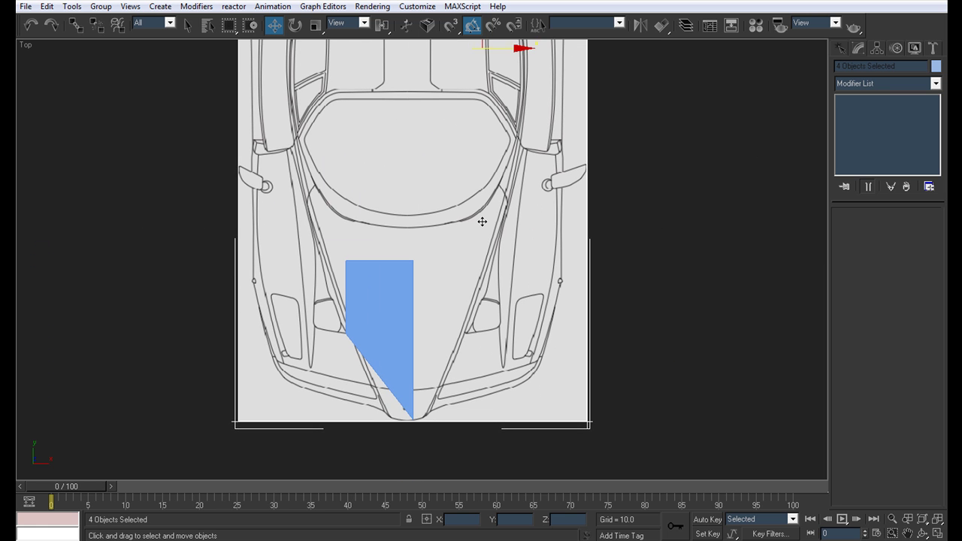
pyautogui.moveTo(506, 49); pyautogui.dragTo(514, 51)
pyautogui.click(679, 338)
pyautogui.hotkey('alt', 'w')
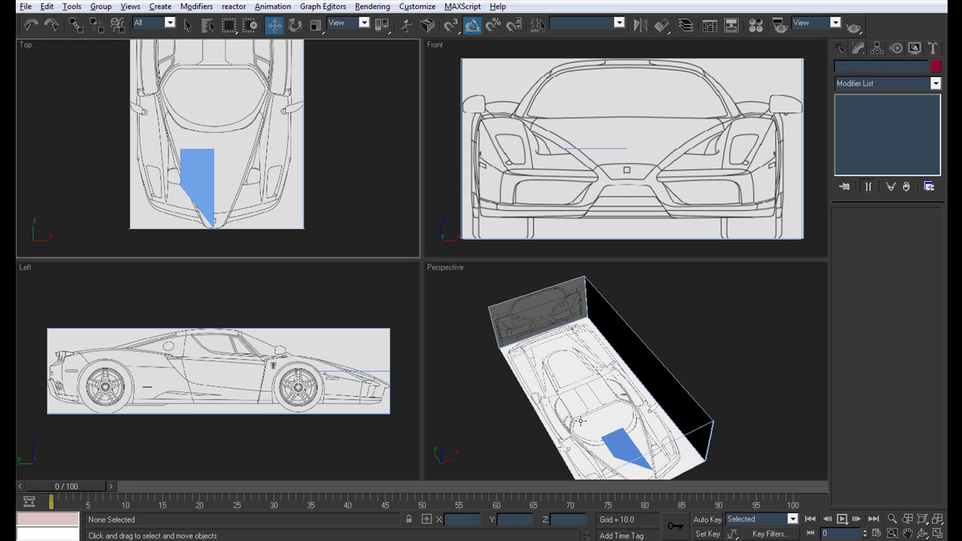
# Move the blue plane's front inner vertex back to the hood's front line, about Y -490, in the top view
pyautogui.keyDown('alt'); pyautogui.moveTo(585, 422); pyautogui.dragTo(694, 371, button='middle'); pyautogui.keyUp('alt')
pyautogui.scroll(4, 584, 347)
pyautogui.click(693, 371)
pyautogui.press('1')
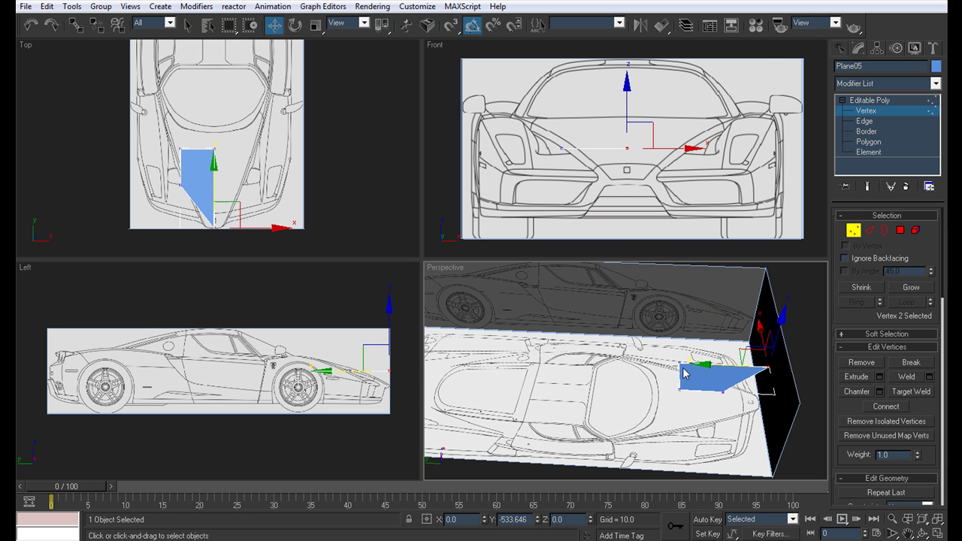
pyautogui.middleClick(355, 238)
pyautogui.hotkey('alt', 'w')
pyautogui.scroll(4, 392, 346)
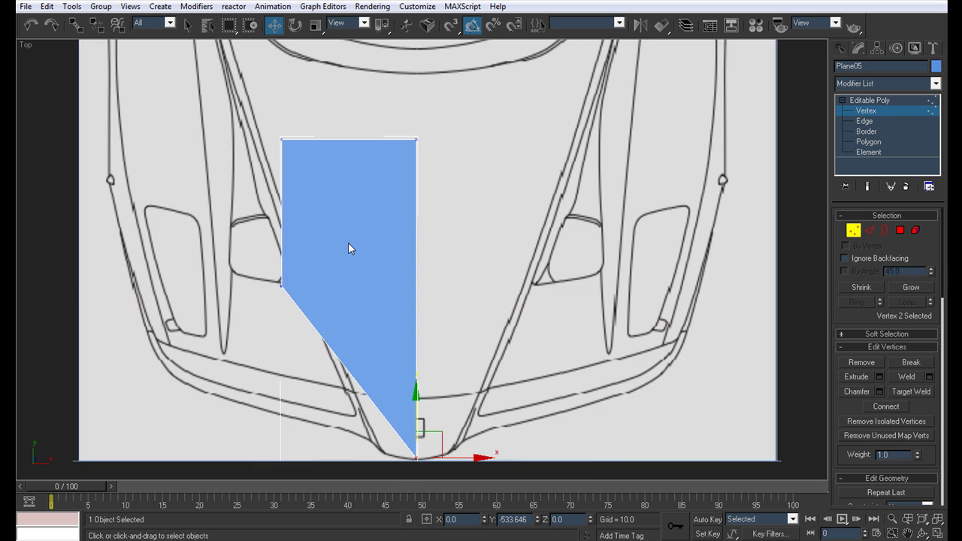
pyautogui.moveTo(393, 357); pyautogui.dragTo(376, 350, button='middle')
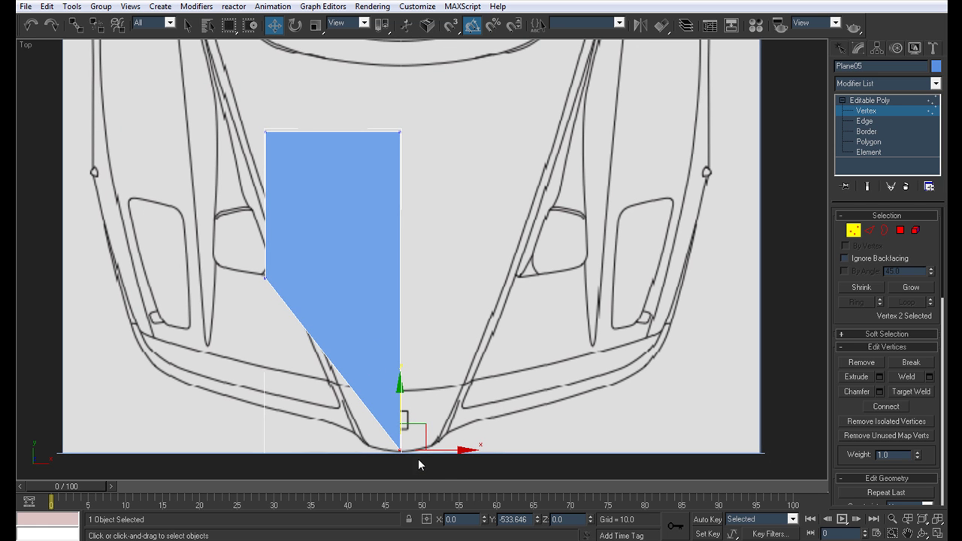
pyautogui.moveTo(399, 409); pyautogui.dragTo(404, 363)
# Move the plane's front outer vertex onto the hood's front corner, at about X -44.5, Y -485.9
pyautogui.scroll(-3, 483, 438)
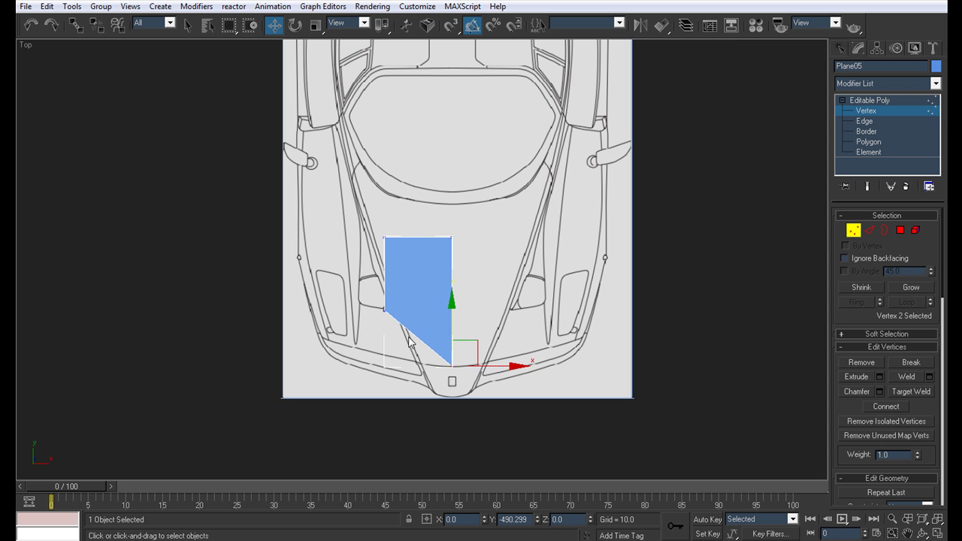
pyautogui.scroll(2, 409, 343)
pyautogui.click(380, 259)
pyautogui.scroll(4, 374, 269)
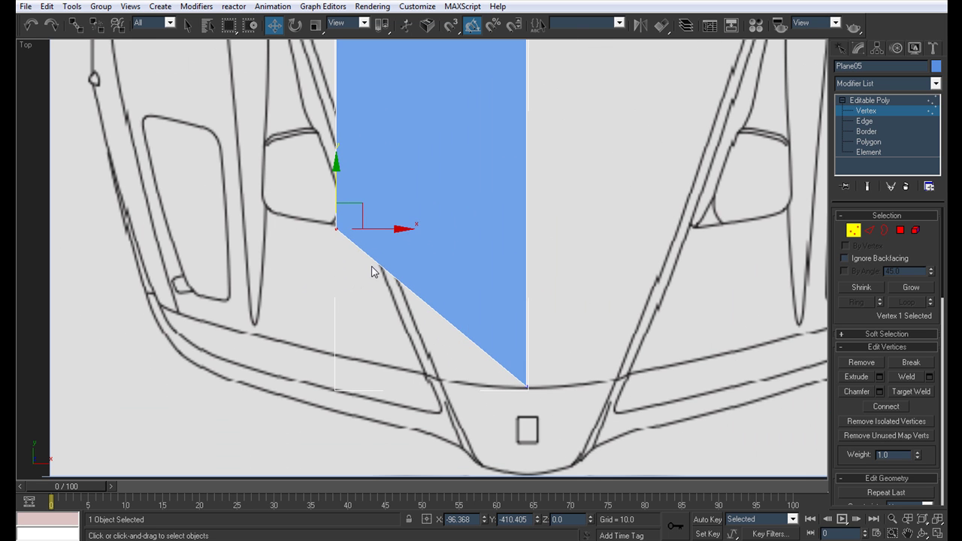
pyautogui.moveTo(361, 209); pyautogui.dragTo(433, 396)
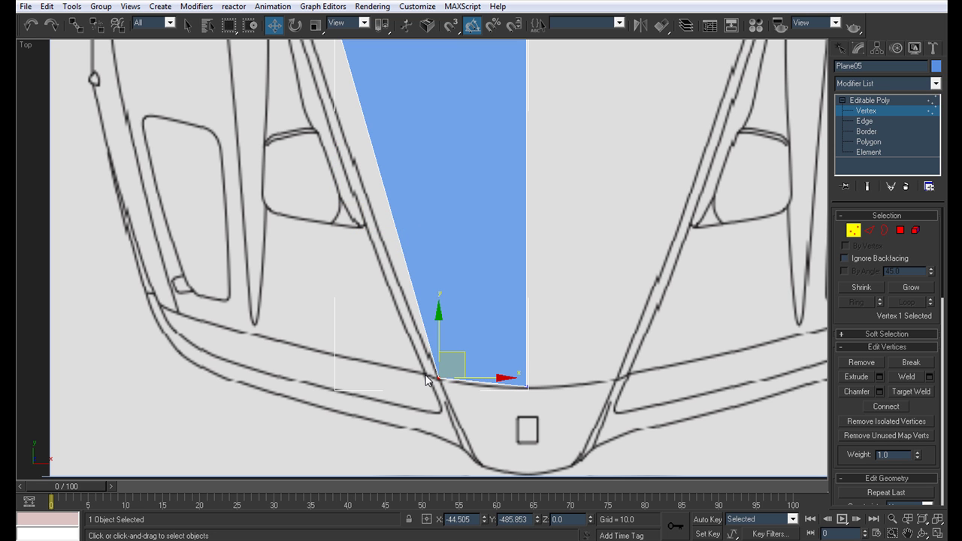
# Move the plane's rear outer vertex to the hood's rear corner beside the windshield, at about X -139, Y -211
pyautogui.moveTo(359, 120); pyautogui.dragTo(482, 335, button='middle')
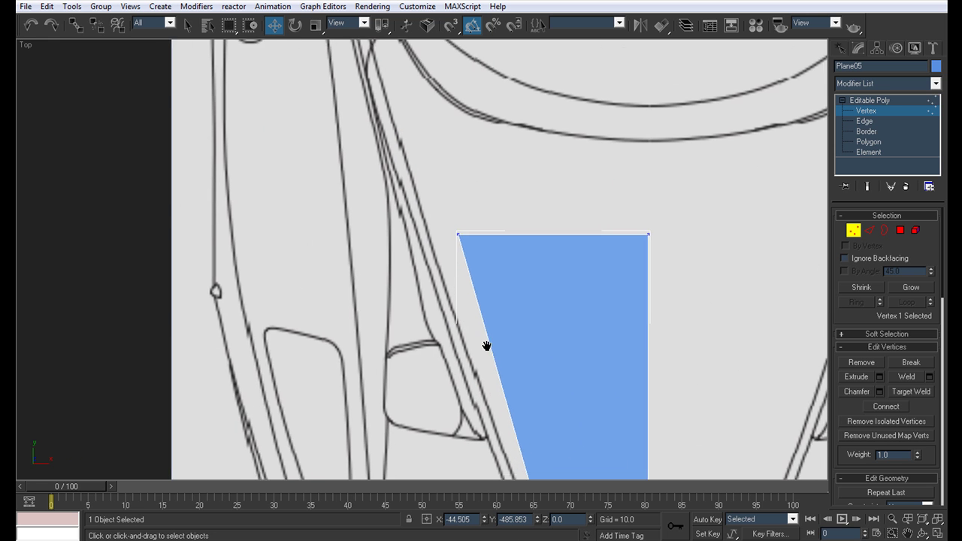
pyautogui.moveTo(466, 257); pyautogui.dragTo(469, 363, button='middle')
pyautogui.moveTo(471, 365); pyautogui.dragTo(397, 133)
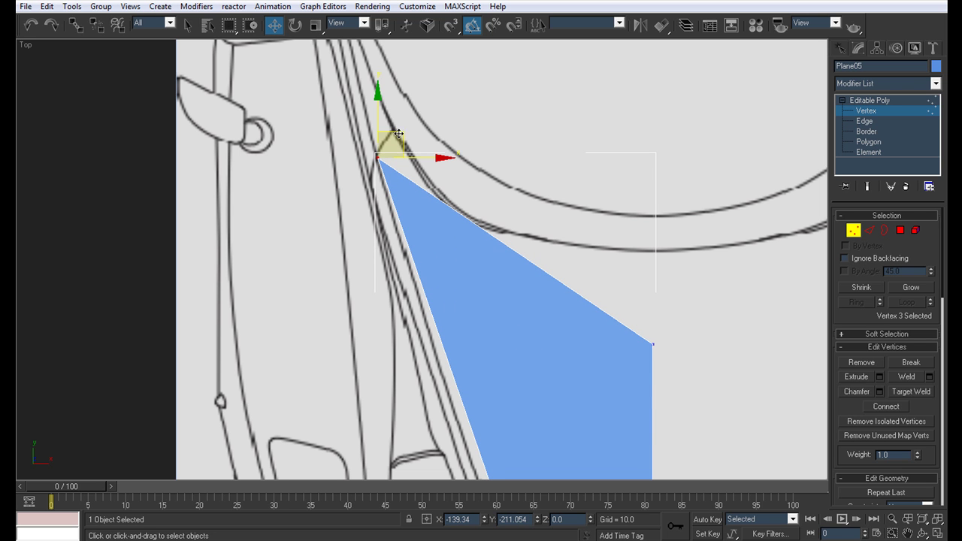
# Move the plane's rear inner vertex along Y to the hood's rear edge below the windshield, about Y -258
pyautogui.click(652, 344)
pyautogui.moveTo(617, 336); pyautogui.dragTo(420, 143, button='middle')
pyautogui.moveTo(455, 196); pyautogui.dragTo(444, 392, button='middle')
pyautogui.moveTo(468, 345); pyautogui.dragTo(440, 222)
# Refine the position of the plane's rear outer vertex on the hood's rear corner to about X -139.9, Y -210.7 in the top view
pyautogui.moveTo(428, 323); pyautogui.dragTo(542, 320, button='middle')
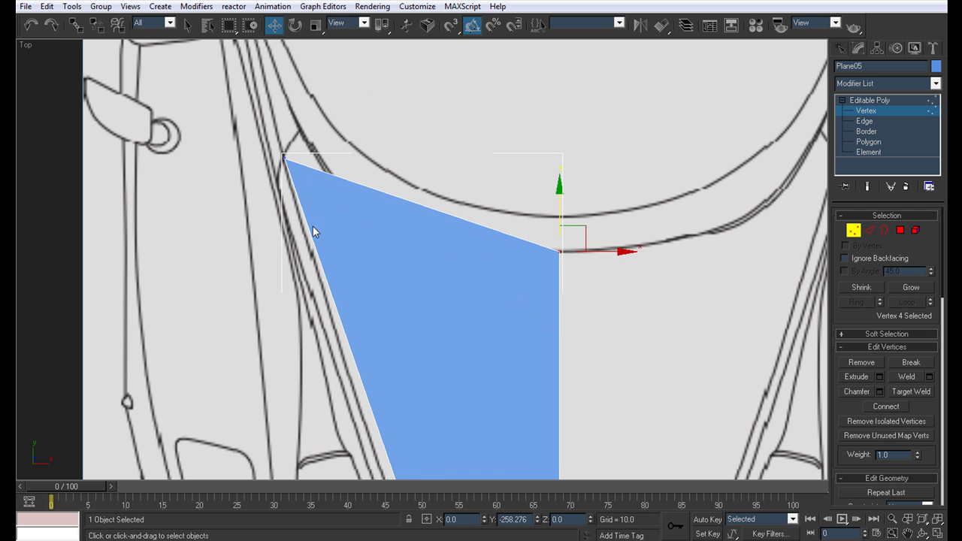
pyautogui.click(284, 158)
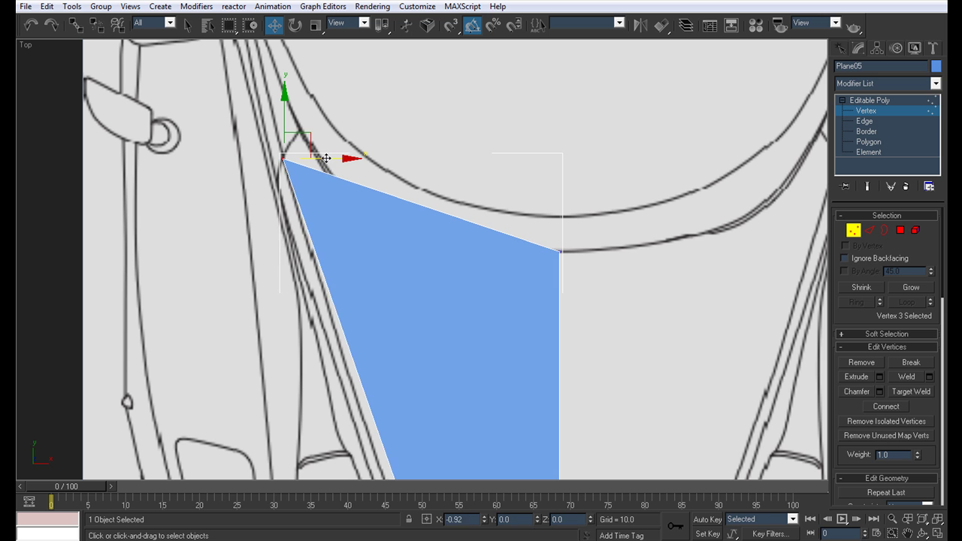
pyautogui.moveTo(319, 194); pyautogui.dragTo(375, 277, button='middle')
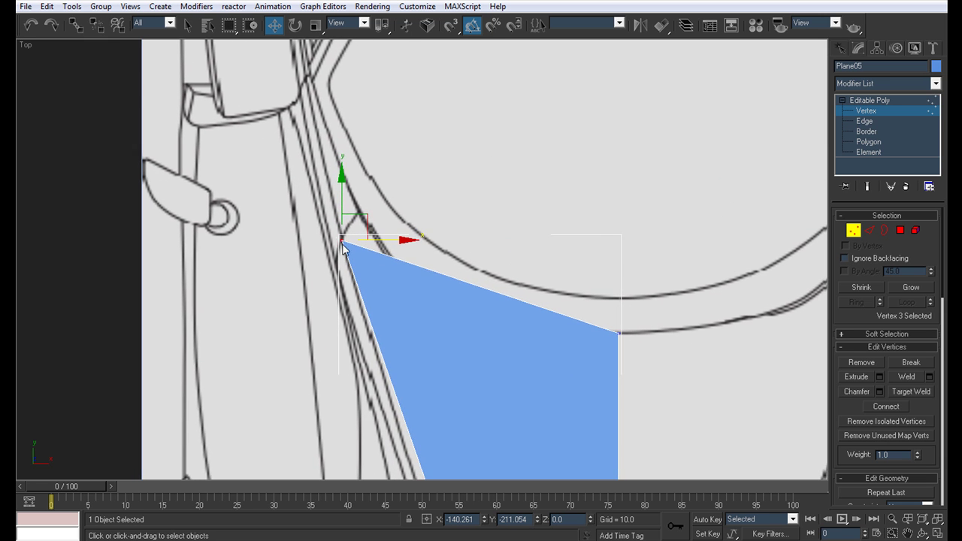
pyautogui.moveTo(364, 212)
pyautogui.mouseDown()
pyautogui.moveTo(398, 235)
pyautogui.moveTo(380, 184)
pyautogui.moveTo(363, 212)
pyautogui.moveTo(379, 218)
pyautogui.moveTo(365, 215)
pyautogui.mouseUp()
pyautogui.scroll(-3, 372, 226)
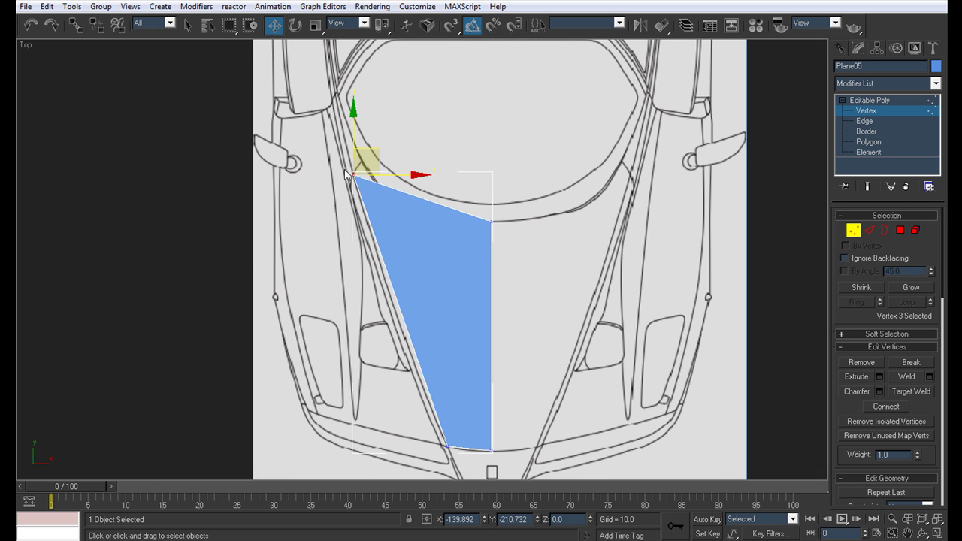
pyautogui.scroll(5, 352, 186)
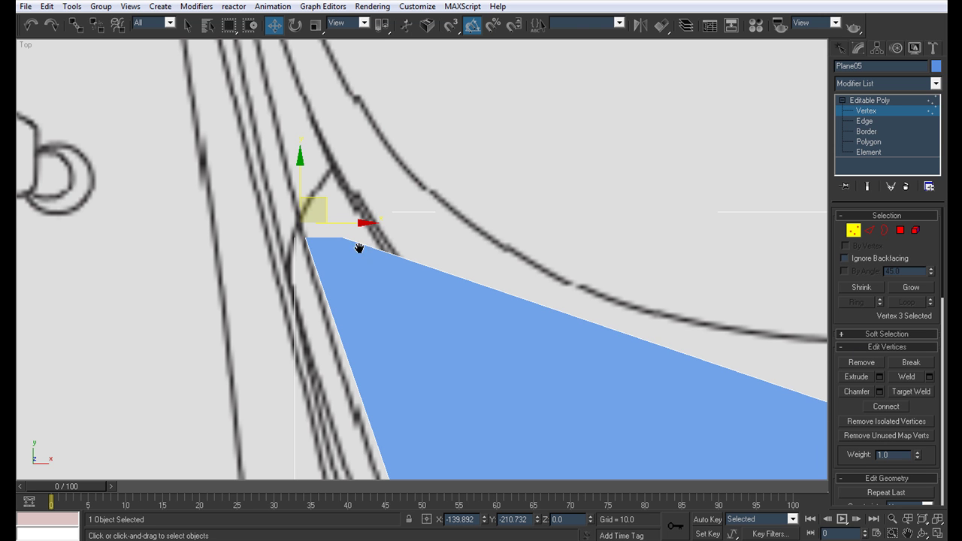
pyautogui.moveTo(353, 257); pyautogui.dragTo(350, 273, button='middle')
pyautogui.scroll(-2, 355, 259)
pyautogui.scroll(-4, 368, 234)
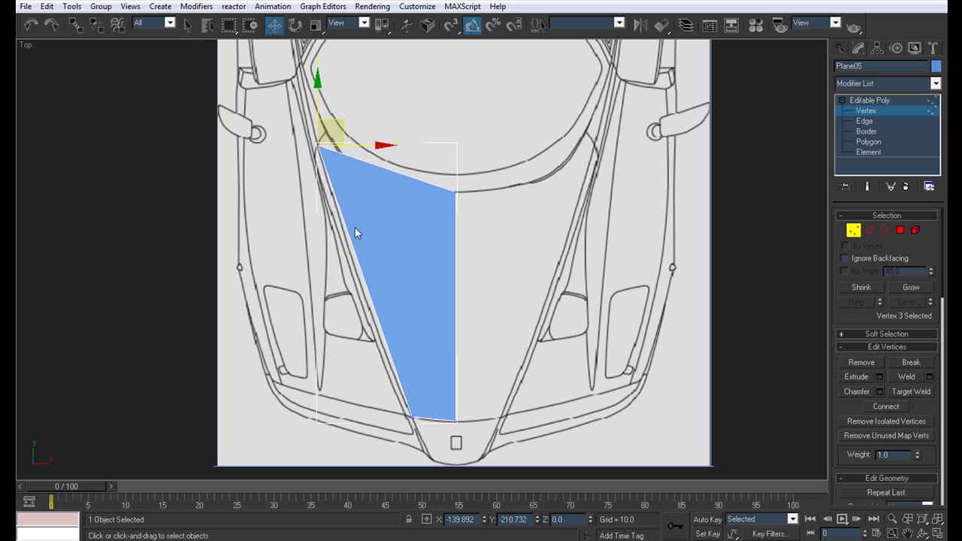
pyautogui.moveTo(351, 228); pyautogui.dragTo(333, 255, button='middle')
# Raise the plane's rear outer vertex to the hood's rear corner below the windshield in the front view
pyautogui.hotkey('alt', 'w')
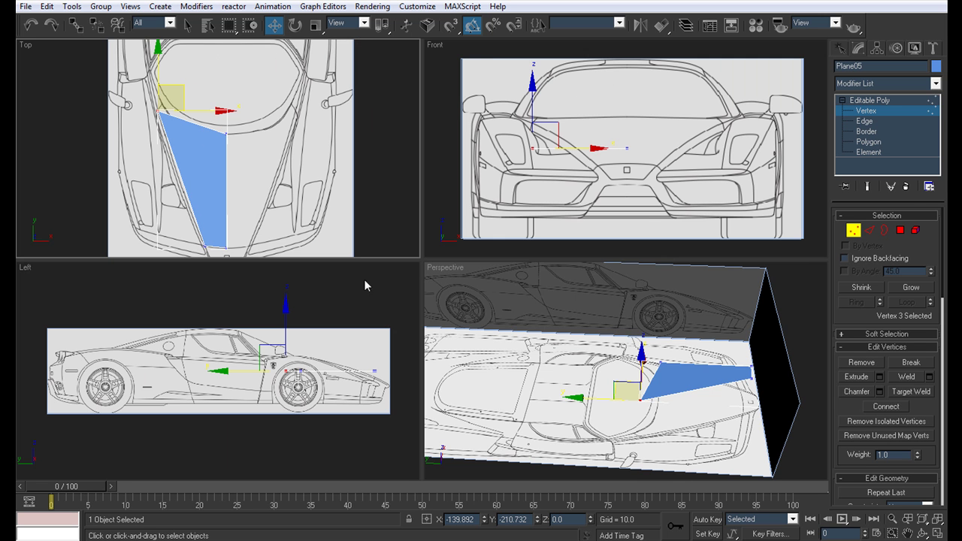
pyautogui.scroll(5, 593, 133)
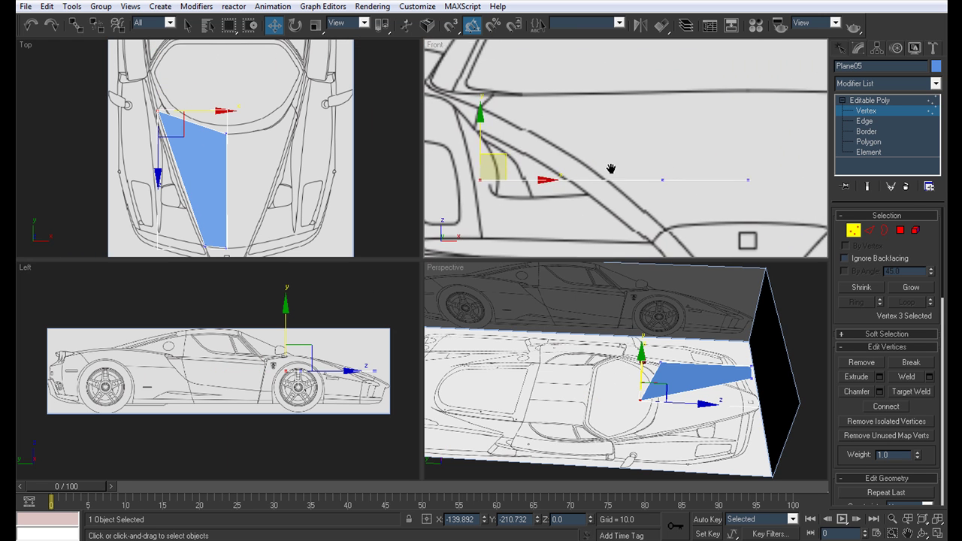
pyautogui.moveTo(531, 153); pyautogui.dragTo(557, 95)
pyautogui.moveTo(563, 99); pyautogui.dragTo(535, 83, button='middle')
pyautogui.moveTo(502, 66); pyautogui.dragTo(502, 68)
# Lower the front outer vertex to about Z -26 and both centre-line vertices to about Z -21.7 in the front view
pyautogui.moveTo(695, 200); pyautogui.dragTo(667, 166)
pyautogui.moveTo(682, 143); pyautogui.dragTo(686, 186)
pyautogui.moveTo(687, 185); pyautogui.dragTo(599, 146, button='middle')
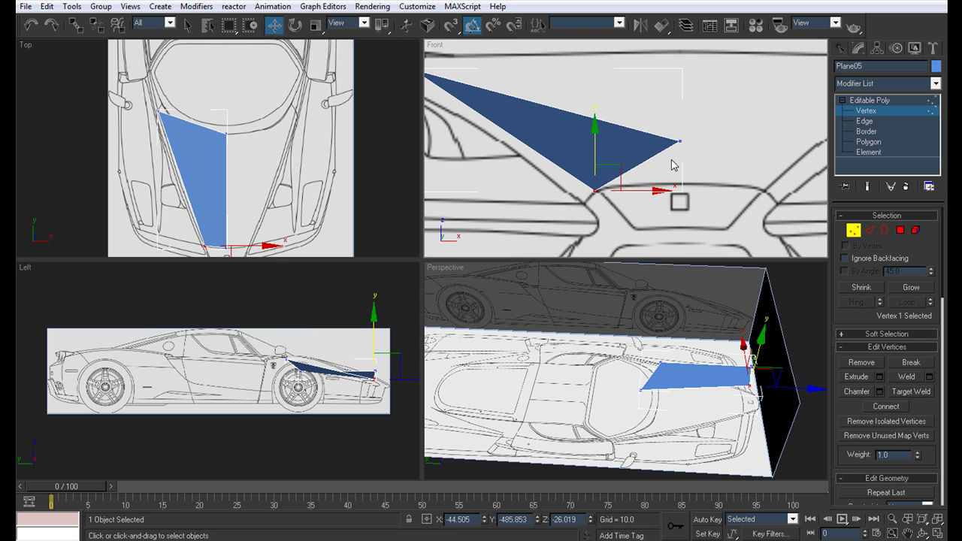
pyautogui.moveTo(694, 160); pyautogui.dragTo(679, 135)
# Adjust the front vertices' heights against the side blueprint, the inner one to about Z -19.8 and the outer one to about Z -24.5
pyautogui.scroll(6, 322, 382)
pyautogui.moveTo(324, 383); pyautogui.dragTo(218, 353, button='middle')
pyautogui.moveTo(371, 323); pyautogui.dragTo(209, 421, button='middle')
pyautogui.moveTo(292, 398); pyautogui.dragTo(270, 425, button='middle')
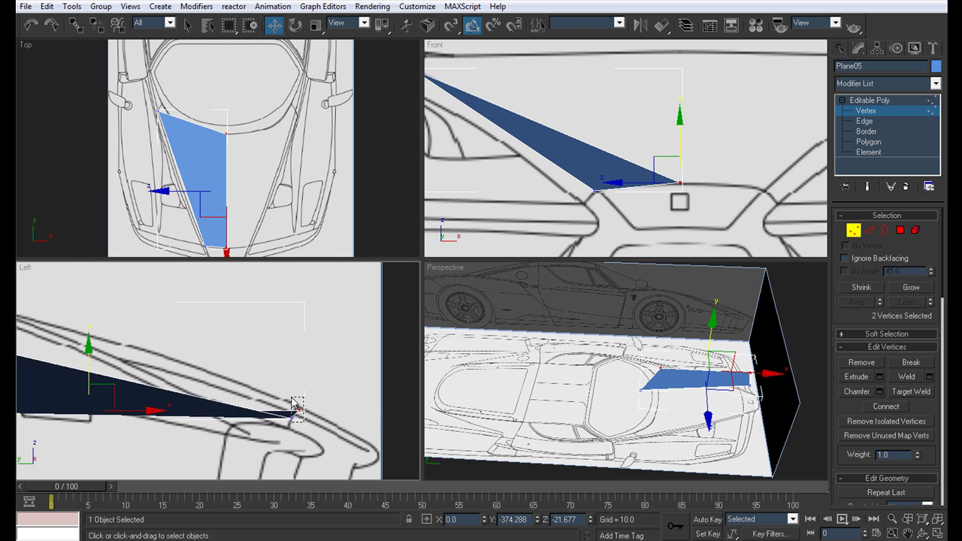
pyautogui.click(291, 411)
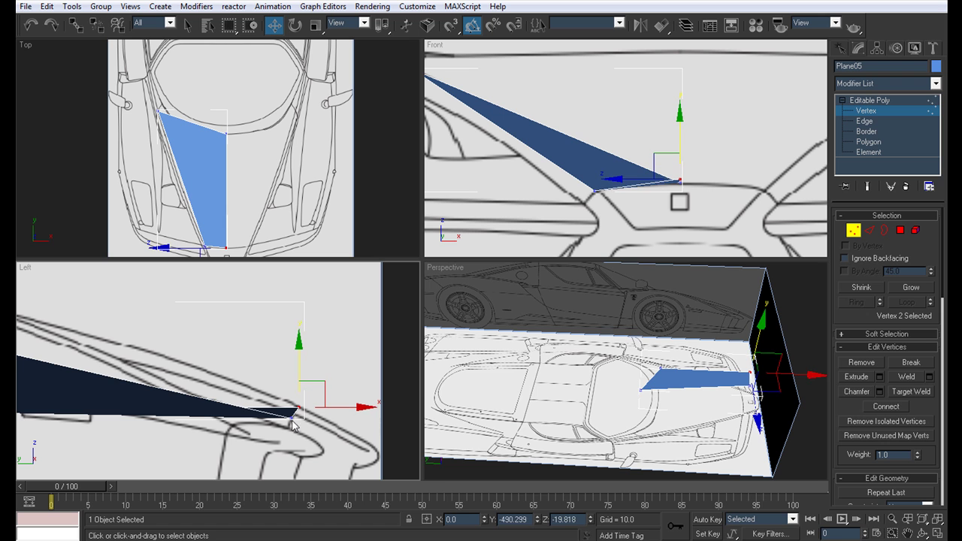
pyautogui.moveTo(289, 381); pyautogui.dragTo(292, 379)
pyautogui.scroll(-4, 293, 379)
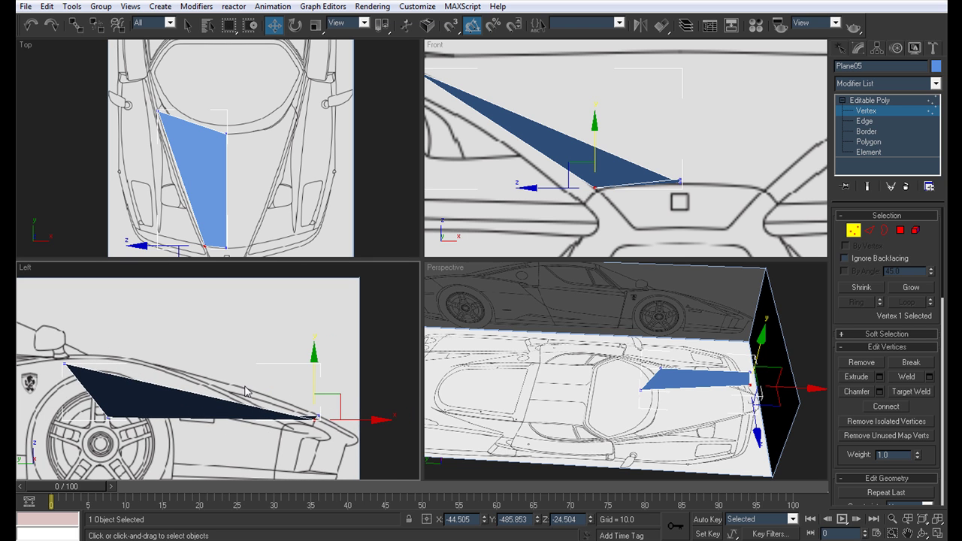
# Raise the plane's rear inner vertex to the base of the windshield in the front view, at about Z 47
pyautogui.moveTo(165, 372); pyautogui.dragTo(169, 368, button='middle')
pyautogui.moveTo(97, 399); pyautogui.dragTo(121, 425)
pyautogui.moveTo(121, 425); pyautogui.dragTo(104, 420, button='middle')
pyautogui.moveTo(524, 180); pyautogui.dragTo(616, 251, button='middle')
pyautogui.scroll(-2, 617, 249)
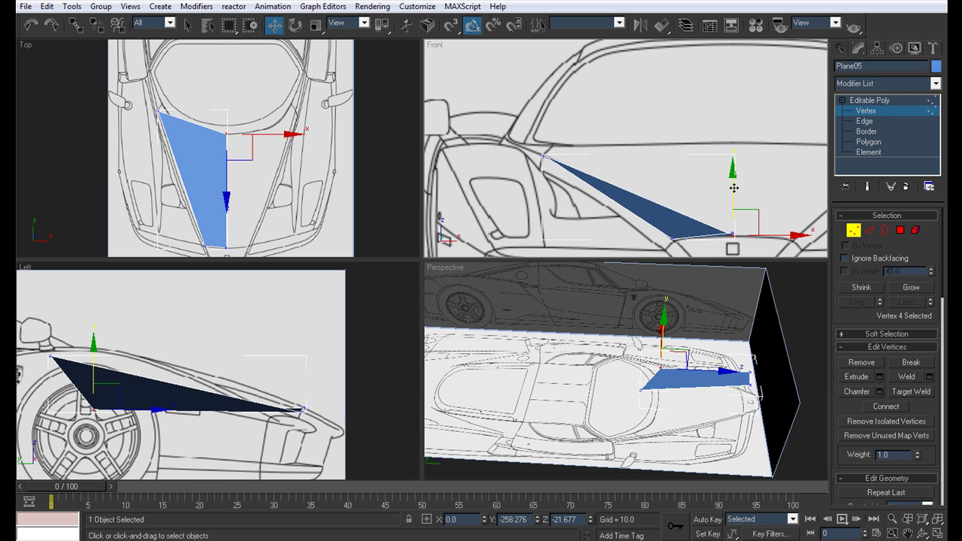
pyautogui.moveTo(732, 188); pyautogui.dragTo(726, 95)
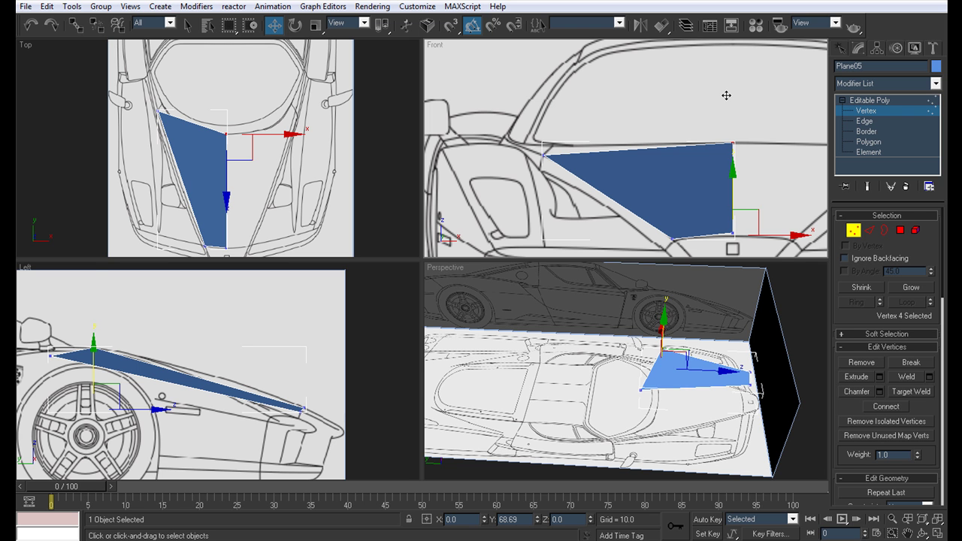
# Compare the plane's profile with the hood line of the side blueprint in the left view
pyautogui.scroll(-4, 248, 314)
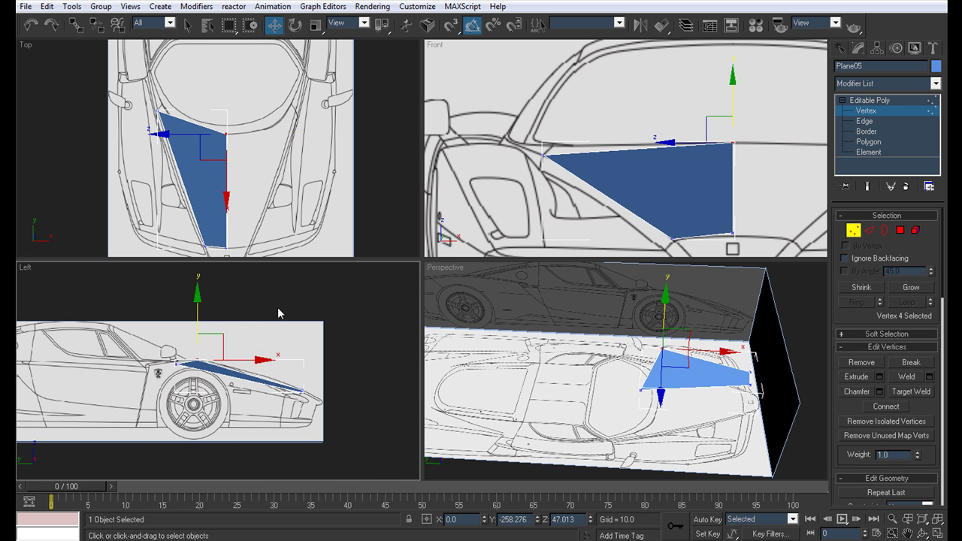
pyautogui.scroll(4, 248, 314)
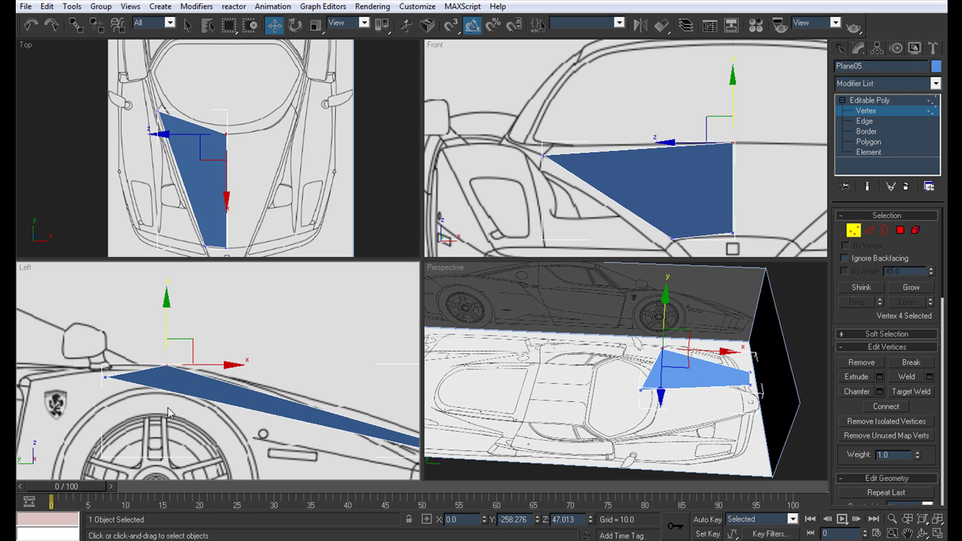
pyautogui.scroll(-3, 177, 367)
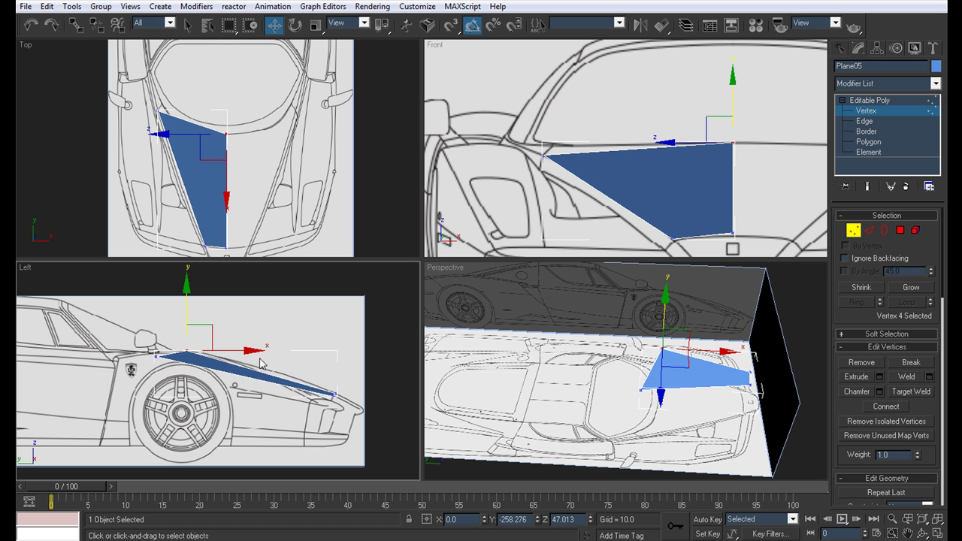
pyautogui.scroll(3, 179, 357)
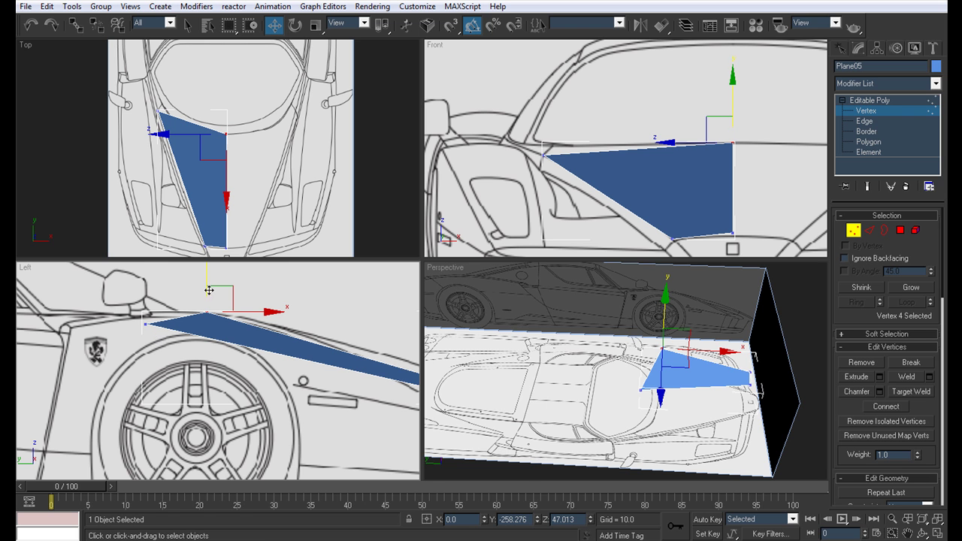
pyautogui.scroll(-1, 377, 351)
pyautogui.moveTo(376, 350); pyautogui.dragTo(362, 369, button='middle')
pyautogui.scroll(2, 247, 343)
pyautogui.scroll(-1, 266, 345)
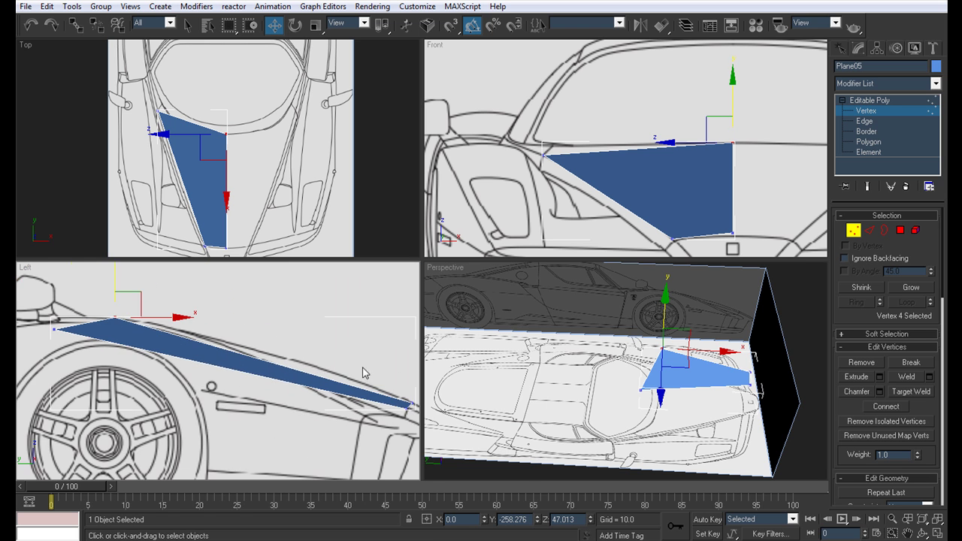
# Connect the plane's inner and outer lengthwise edges with 3 segments
pyautogui.click(872, 121)
pyautogui.moveTo(253, 205); pyautogui.dragTo(159, 189)
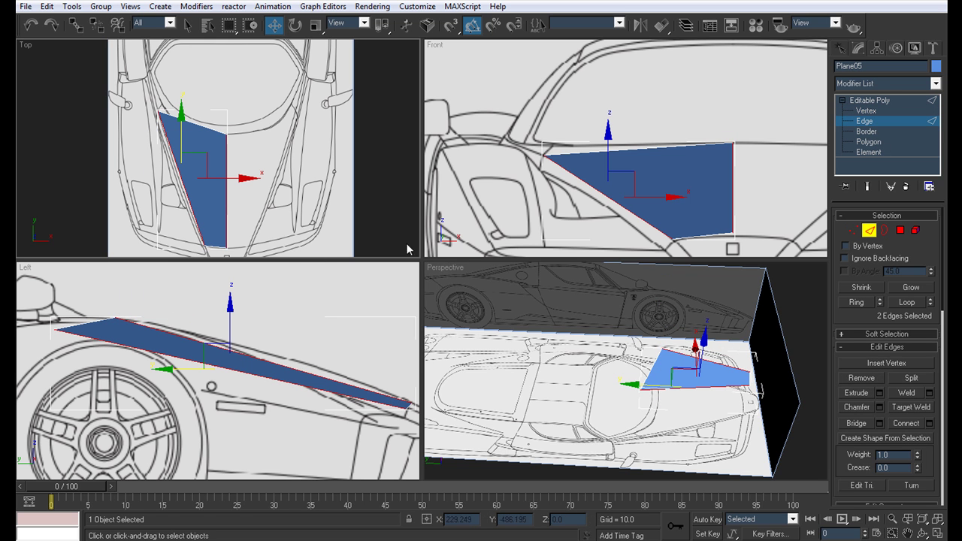
pyautogui.click(929, 423)
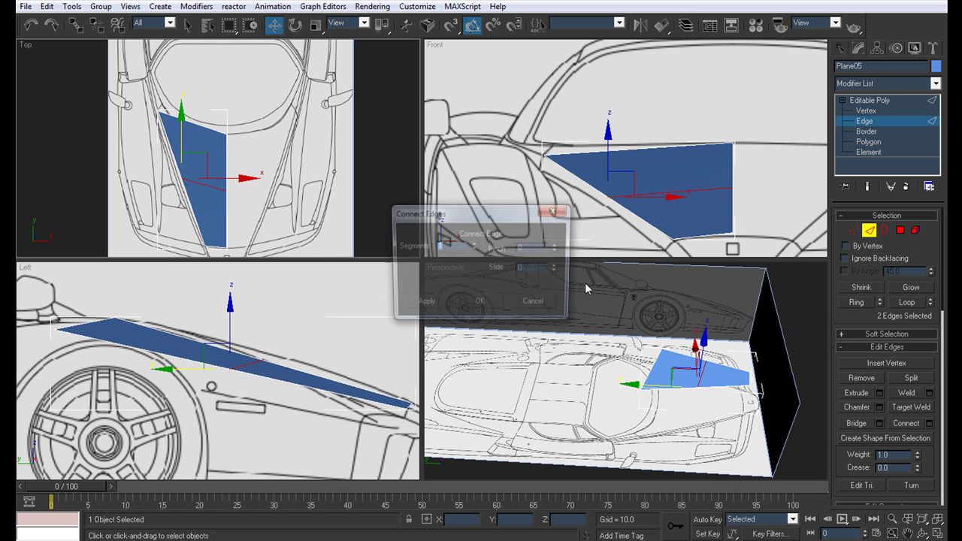
pyautogui.click(474, 244)
pyautogui.click(474, 244)
pyautogui.click(481, 305)
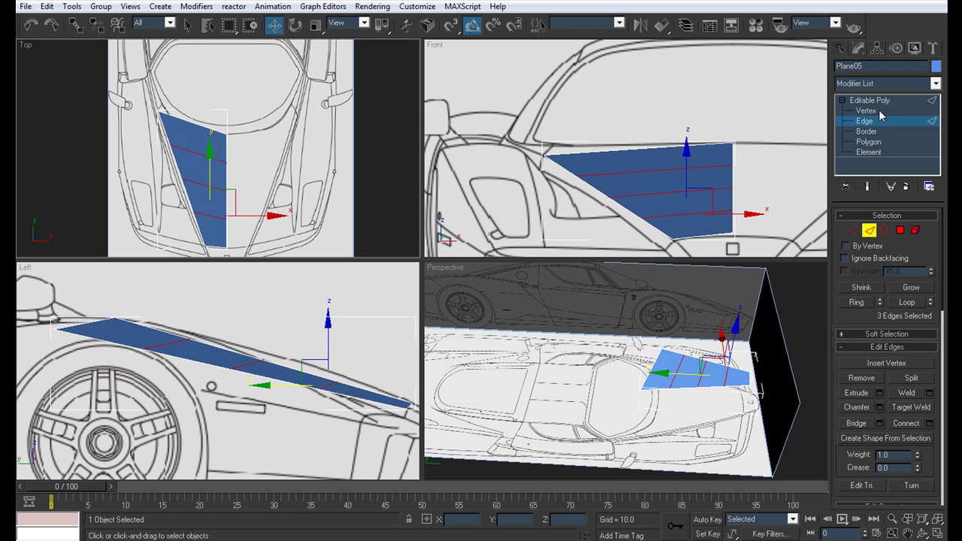
# Raise the front row of the new vertices onto the hood line in the left view
pyautogui.click(865, 111)
pyautogui.scroll(2, 308, 388)
pyautogui.moveTo(335, 408); pyautogui.dragTo(228, 427, button='middle')
pyautogui.scroll(-1, 228, 427)
pyautogui.moveTo(218, 386); pyautogui.dragTo(261, 411)
pyautogui.moveTo(237, 359); pyautogui.dragTo(239, 348)
# Raise the middle and rear rows of the new vertices onto the hood line, the rear row to about Z 31.2
pyautogui.moveTo(174, 357); pyautogui.dragTo(279, 383, button='middle')
pyautogui.click(204, 401)
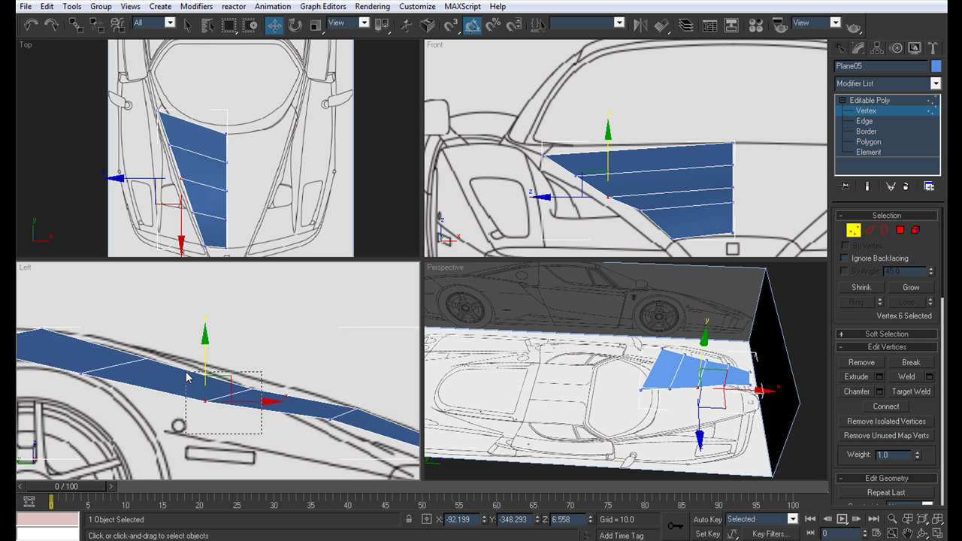
pyautogui.moveTo(186, 372); pyautogui.dragTo(187, 372)
pyautogui.moveTo(228, 348); pyautogui.dragTo(233, 337)
pyautogui.moveTo(213, 347); pyautogui.dragTo(273, 354, button='middle')
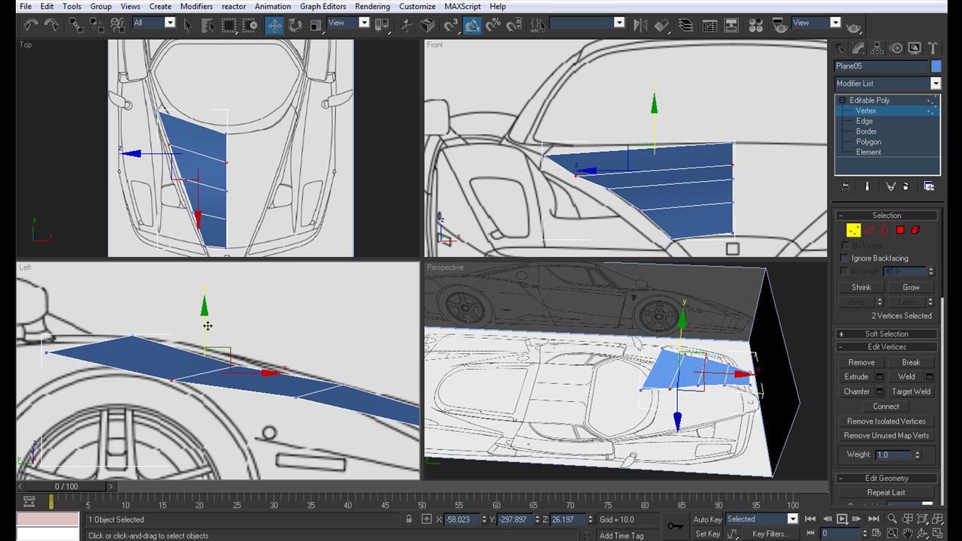
pyautogui.moveTo(208, 329); pyautogui.dragTo(211, 319)
# Make the plane see-through and refine the height of the front row of new vertices in the left view
pyautogui.moveTo(290, 349); pyautogui.dragTo(172, 318, button='middle')
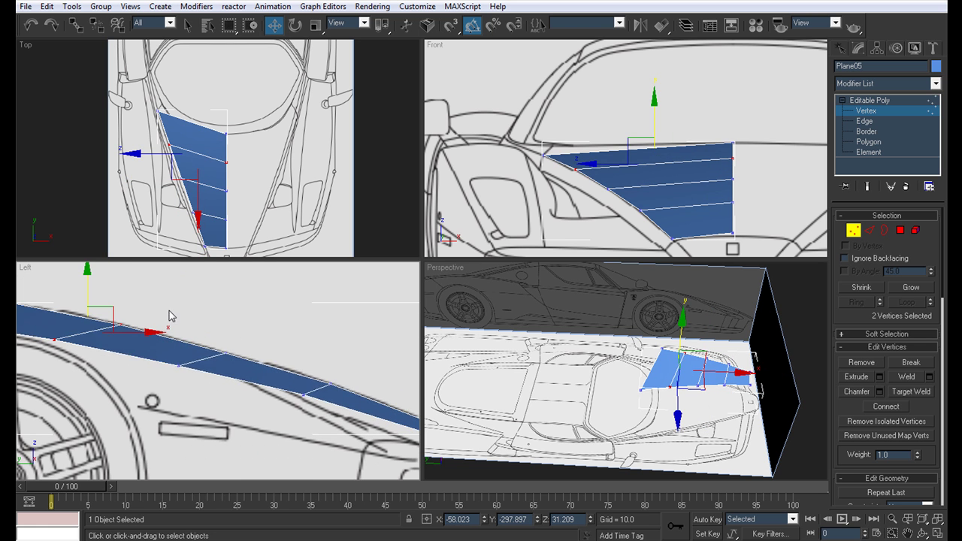
pyautogui.hotkey('alt', 'x')
pyautogui.moveTo(275, 385); pyautogui.dragTo(269, 383)
pyautogui.moveTo(257, 381); pyautogui.dragTo(130, 360, button='middle')
pyautogui.moveTo(173, 325); pyautogui.dragTo(179, 319)
# Move the outer vertices of the three new rows onto the hood's side line in the top view, the rear one to about X -118.9
pyautogui.moveTo(275, 239); pyautogui.dragTo(284, 206, button='middle')
pyautogui.hotkey('alt', 'w')
pyautogui.moveTo(379, 281); pyautogui.dragTo(326, 252, button='middle')
pyautogui.scroll(3, 326, 252)
pyautogui.moveTo(298, 324); pyautogui.dragTo(289, 324)
pyautogui.moveTo(260, 235); pyautogui.dragTo(335, 391, button='middle')
pyautogui.moveTo(250, 331); pyautogui.dragTo(308, 343)
pyautogui.moveTo(263, 255); pyautogui.dragTo(313, 353, button='middle')
pyautogui.moveTo(254, 286); pyautogui.dragTo(323, 308)
pyautogui.moveTo(376, 378); pyautogui.dragTo(341, 332, button='middle')
pyautogui.scroll(-8, 361, 370)
pyautogui.scroll(6, 351, 354)
pyautogui.hotkey('alt', 'w')
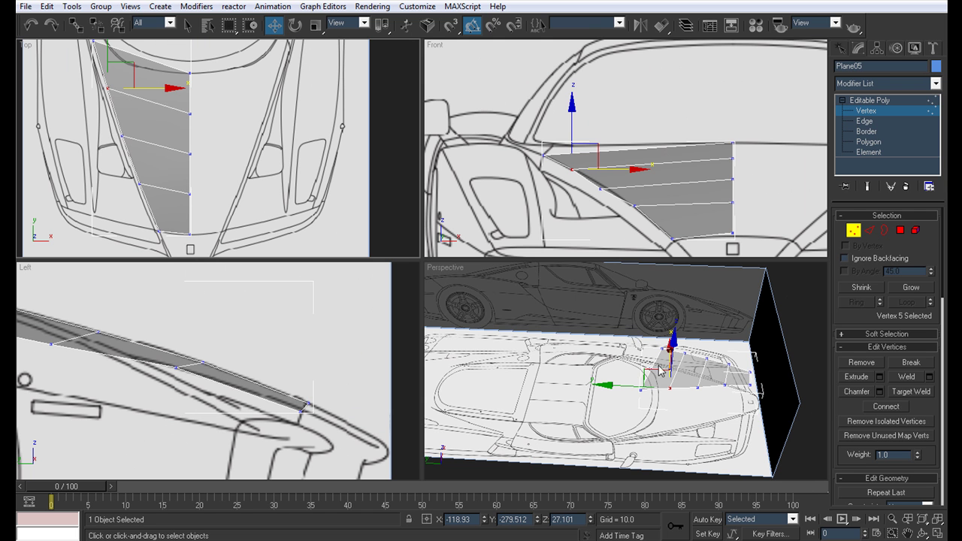
# Raise the outer vertex of the middle row slightly onto the hood's side line in the front view
pyautogui.moveTo(653, 220); pyautogui.dragTo(637, 150, button='middle')
pyautogui.moveTo(683, 374); pyautogui.dragTo(680, 343, button='middle')
pyautogui.moveTo(292, 341); pyautogui.dragTo(471, 369, button='middle')
pyautogui.moveTo(223, 366); pyautogui.dragTo(185, 398, button='middle')
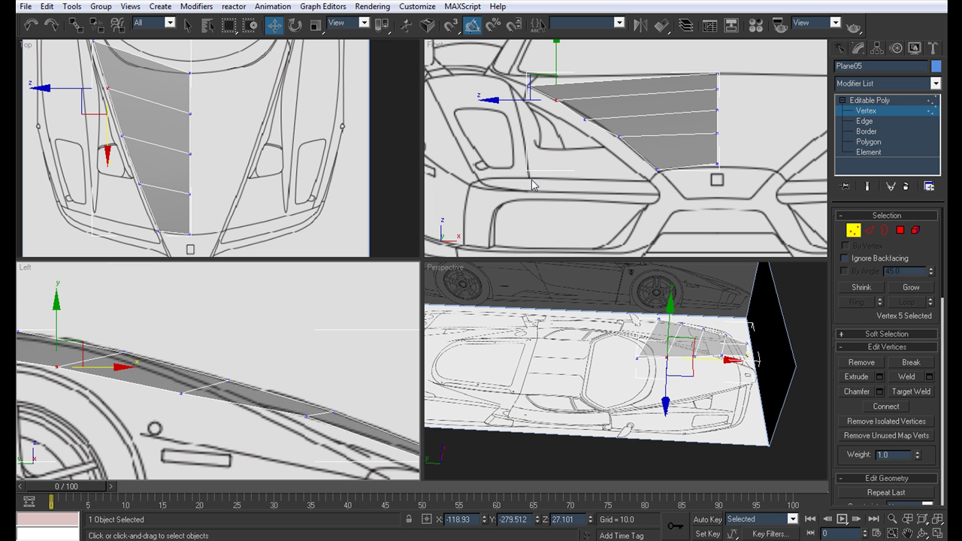
pyautogui.click(585, 114)
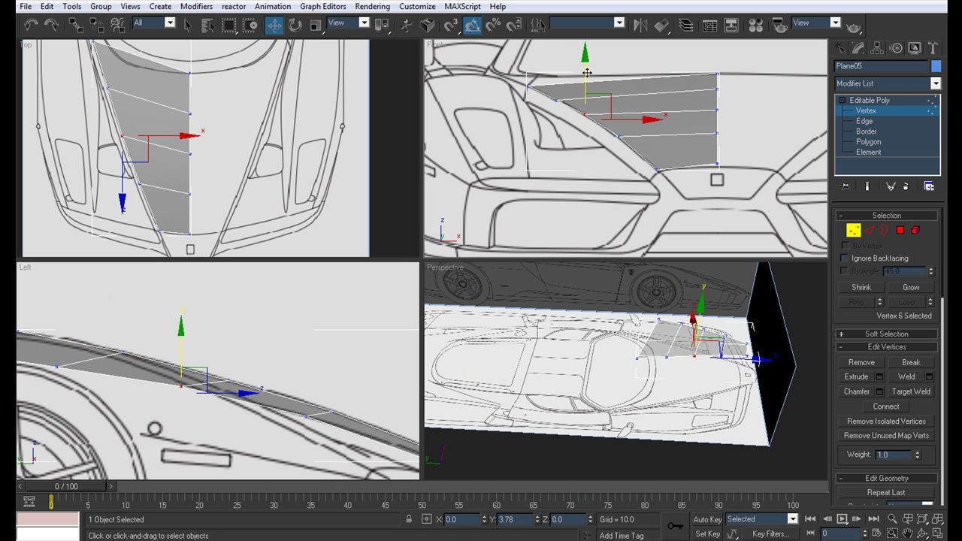
pyautogui.moveTo(587, 72); pyautogui.dragTo(587, 73)
pyautogui.click(566, 111)
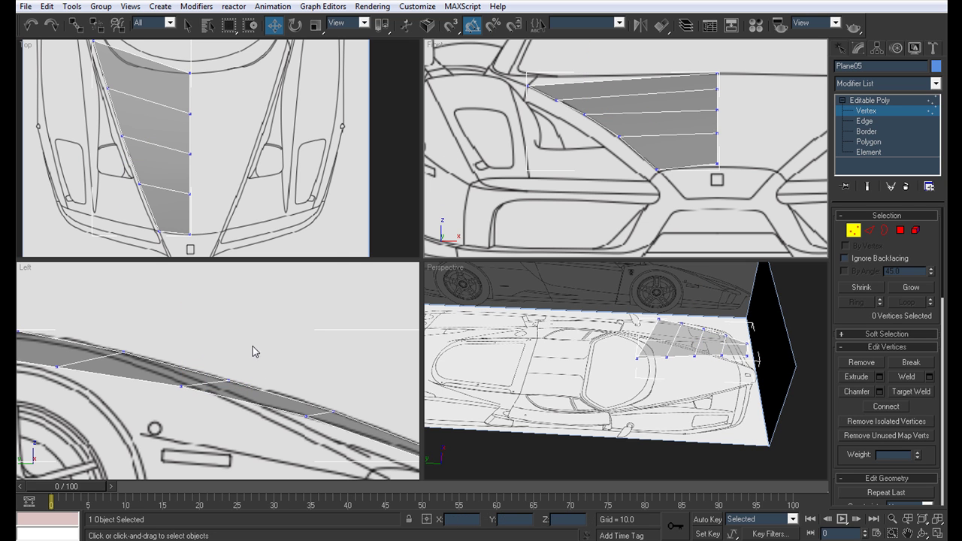
# Turn off the plane's see-through display and check the half hood's shape in the perspective view
pyautogui.moveTo(142, 368); pyautogui.dragTo(194, 371, button='middle')
pyautogui.scroll(-2, 276, 376)
pyautogui.moveTo(677, 365); pyautogui.dragTo(617, 343, button='middle')
pyautogui.hotkey('alt', 'w')
pyautogui.hotkey('alt', 'x')
pyautogui.hotkey('alt', 'w')
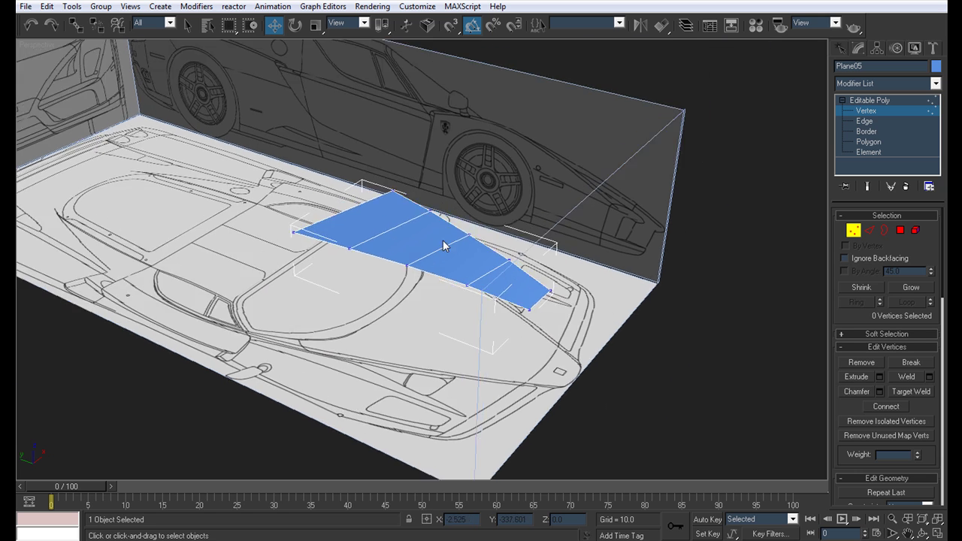
pyautogui.moveTo(199, 184)
pyautogui.mouseDown(button='middle')
pyautogui.moveTo(189, 206)
pyautogui.moveTo(203, 195)
pyautogui.mouseUp(button='middle')
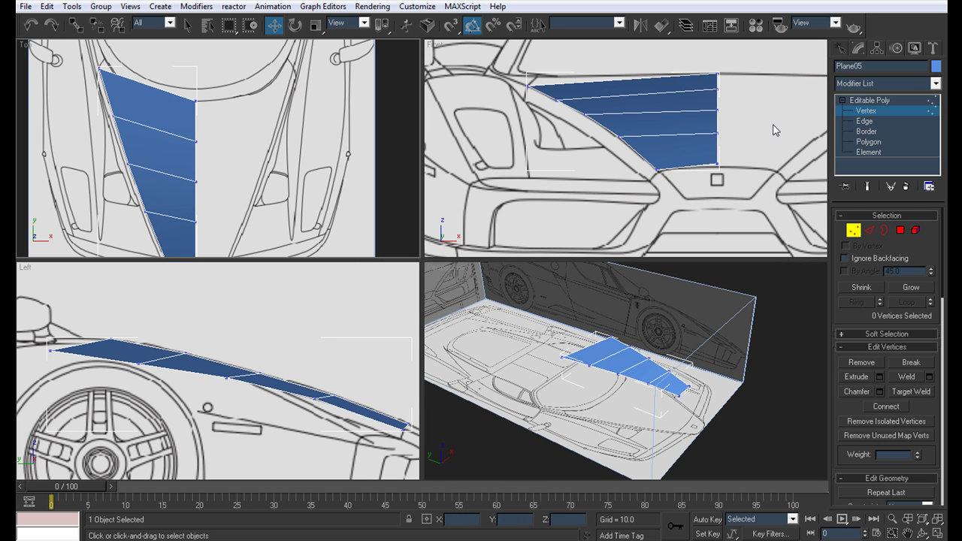
# Connect the plane's five cross edges with 1 lengthwise segment and return to vertex editing
pyautogui.click(864, 121)
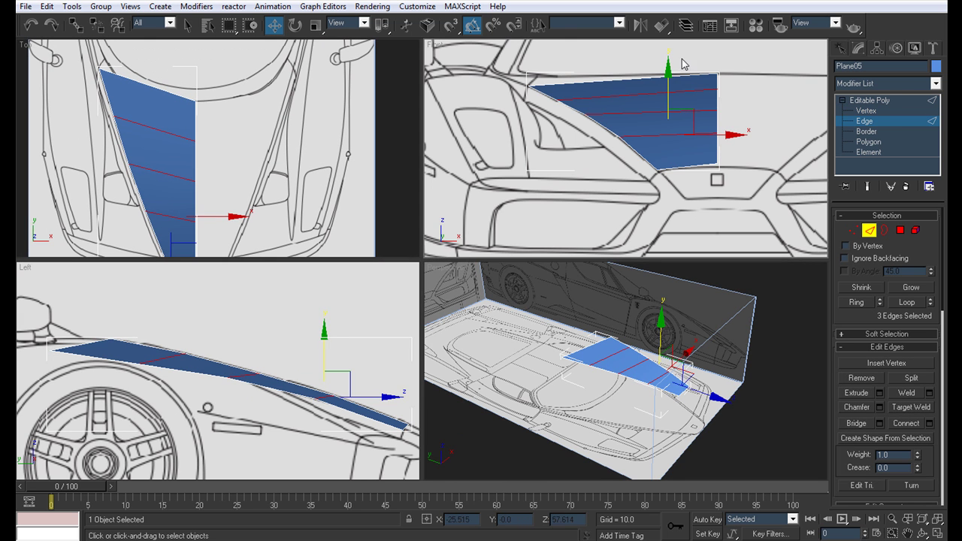
pyautogui.click(930, 424)
pyautogui.click(474, 249)
pyautogui.click(475, 250)
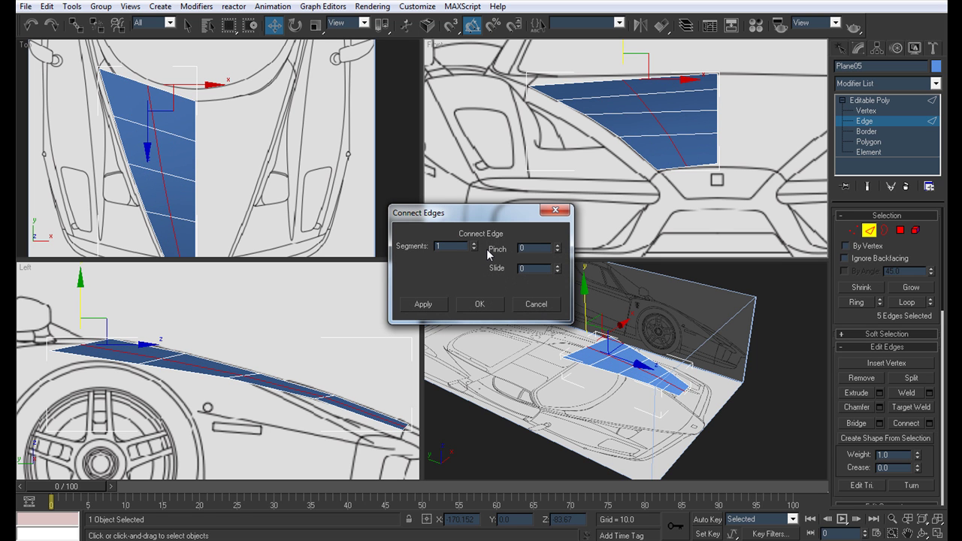
pyautogui.click(484, 307)
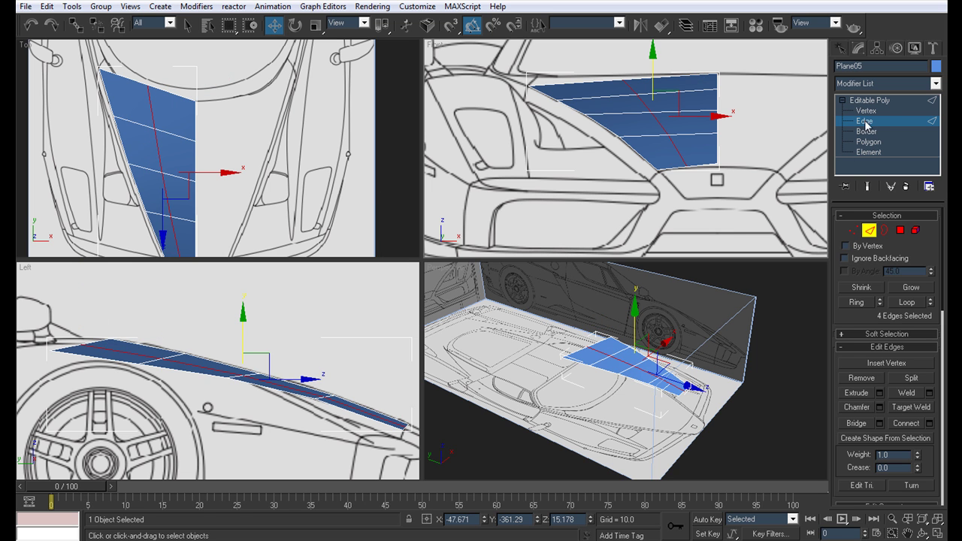
pyautogui.click(868, 110)
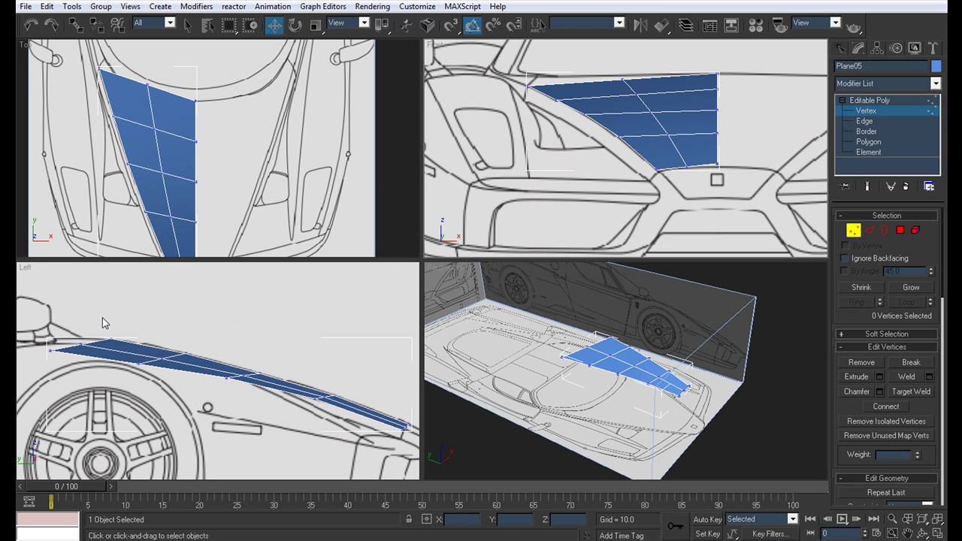
# Turn on see-through display and fit the rear edge's middle vertex to the windshield line in the top view and the hood line in the front view
pyautogui.moveTo(135, 113); pyautogui.dragTo(154, 192, button='middle')
pyautogui.scroll(4, 161, 194)
pyautogui.hotkey('alt', 'x')
pyautogui.moveTo(125, 198); pyautogui.dragTo(114, 158)
pyautogui.moveTo(678, 94); pyautogui.dragTo(643, 137, button='middle')
pyautogui.moveTo(589, 82); pyautogui.dragTo(590, 79)
pyautogui.moveTo(618, 145); pyautogui.dragTo(620, 142, button='middle')
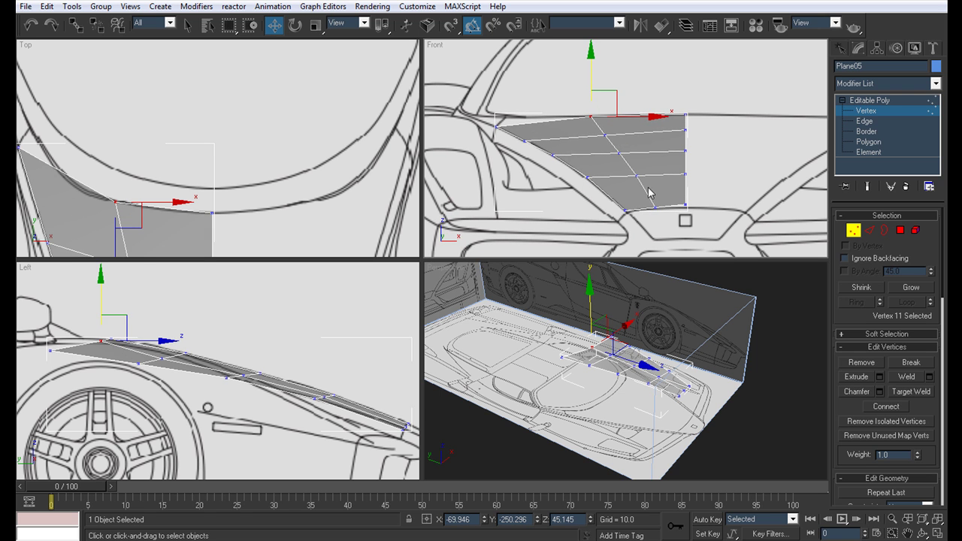
# Adjust the heights of the three inner vertices along the half hood's middle lengthwise line in the front view
pyautogui.moveTo(603, 127); pyautogui.dragTo(625, 102)
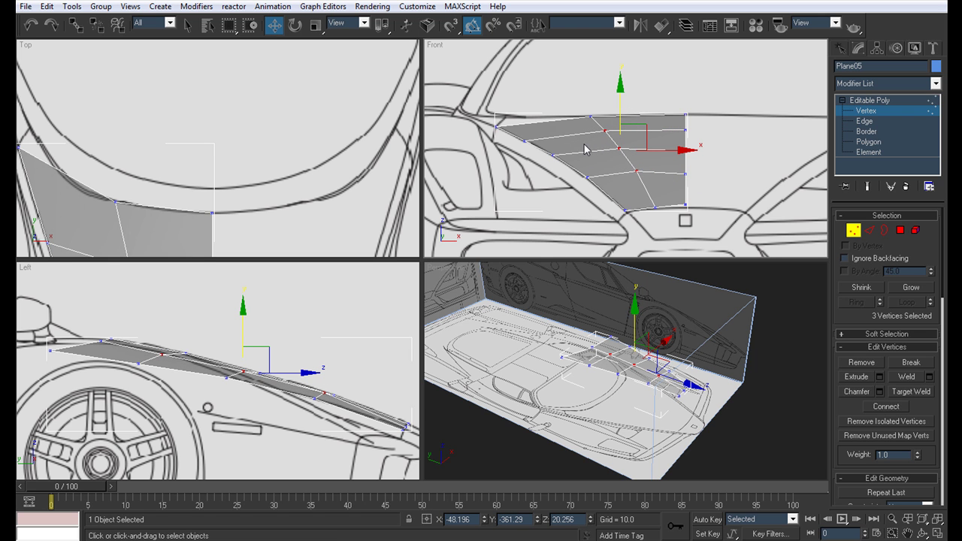
pyautogui.click(636, 171)
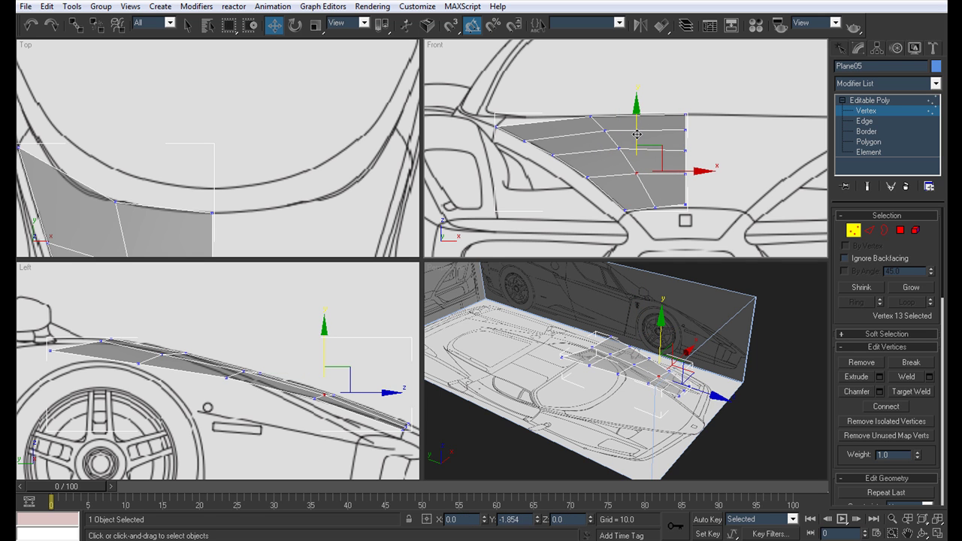
pyautogui.click(618, 148)
pyautogui.moveTo(616, 112); pyautogui.dragTo(621, 113)
pyautogui.click(605, 130)
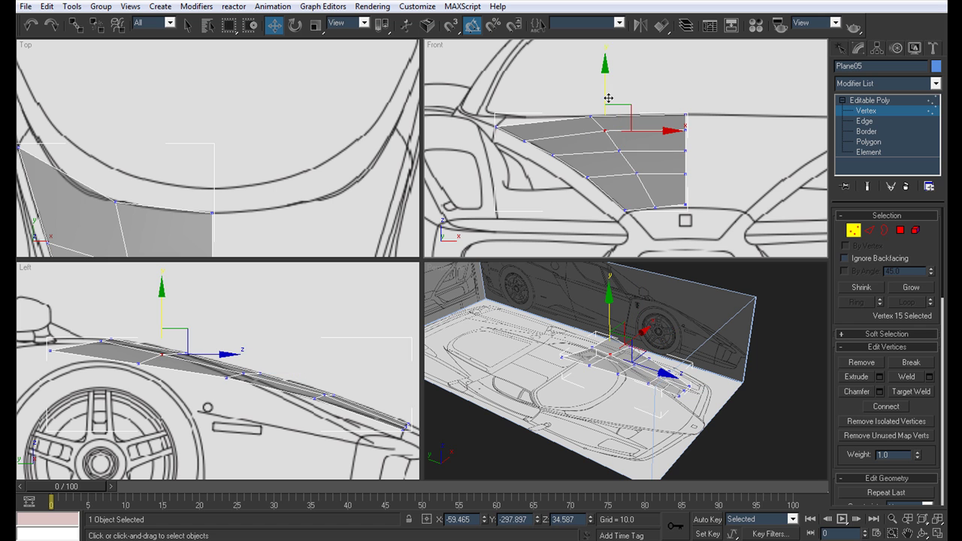
# Fine-tune the heights of the inner vertices in the side view, setting the front one to about Z 2.4
pyautogui.click(323, 395)
pyautogui.moveTo(323, 347); pyautogui.dragTo(327, 349)
pyautogui.scroll(2, 200, 388)
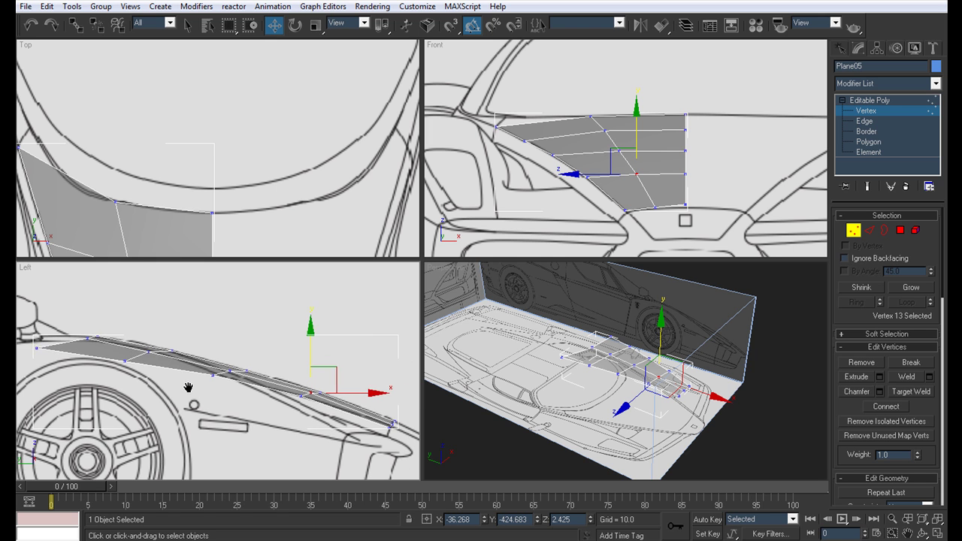
pyautogui.moveTo(192, 389); pyautogui.dragTo(159, 373)
pyautogui.moveTo(193, 331); pyautogui.dragTo(193, 327)
# Insert a vertex on the outer rear edge and move it to the hood's rear corner in the top view, about X -131.8, Y -196.9
pyautogui.click(865, 121)
pyautogui.moveTo(147, 183); pyautogui.dragTo(353, 183, button='middle')
pyautogui.click(902, 364)
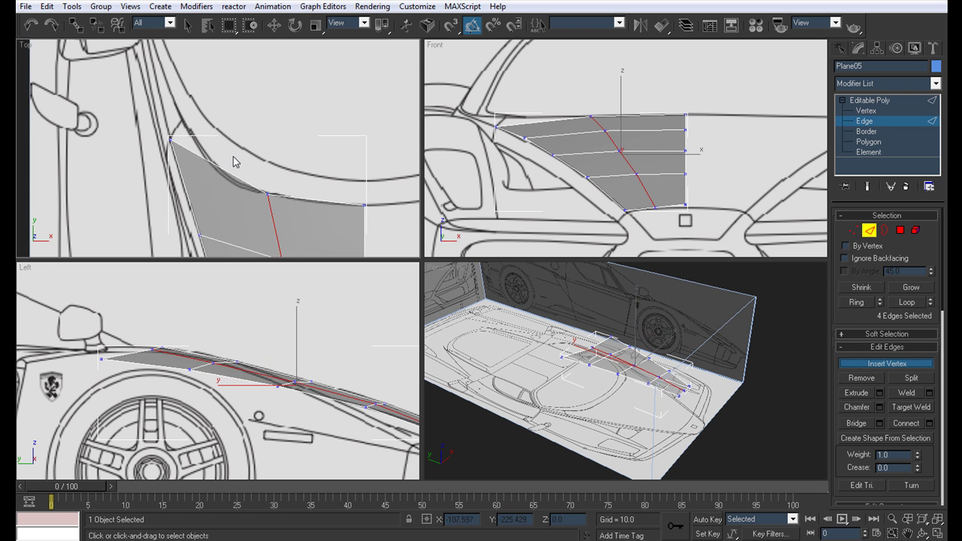
pyautogui.click(197, 155)
pyautogui.press('1')
pyautogui.press('w')
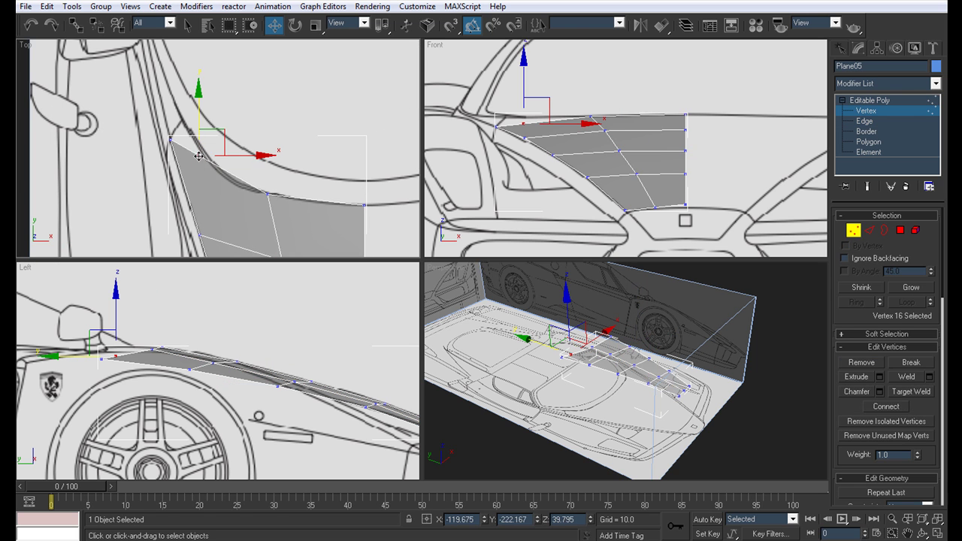
pyautogui.moveTo(225, 136); pyautogui.dragTo(209, 101)
pyautogui.scroll(-3, 248, 211)
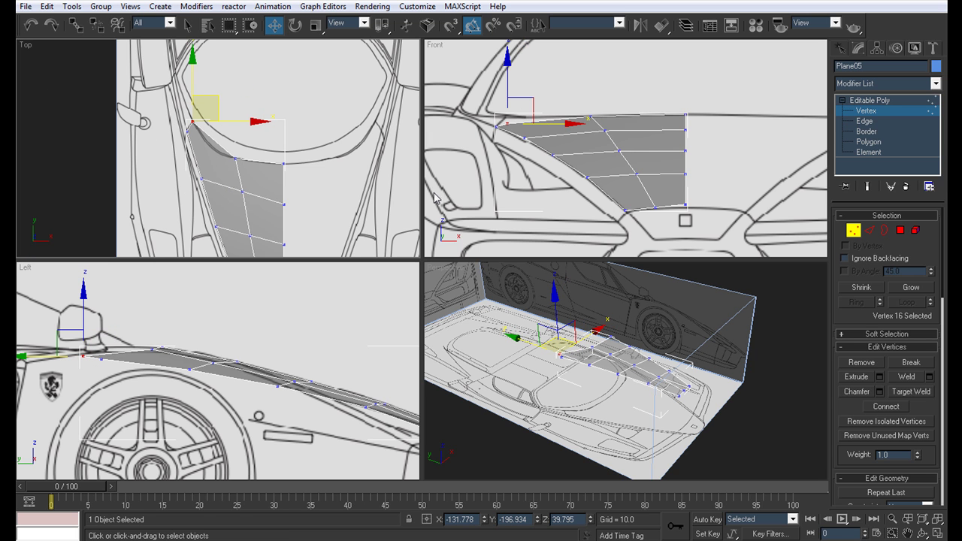
# Raise the rear corner vertex in the front view and fit the front edge's middle vertex to the hood's front line in the top view
pyautogui.moveTo(518, 110); pyautogui.dragTo(542, 120, button='middle')
pyautogui.moveTo(529, 94); pyautogui.dragTo(532, 85)
pyautogui.moveTo(225, 148); pyautogui.dragTo(197, 126, button='middle')
pyautogui.scroll(4, 217, 150)
pyautogui.moveTo(203, 118); pyautogui.dragTo(184, 58)
# Turn off see-through display and add a Symmetry modifier mirrored on the X axis with Flip enabled, viewed in perspective
pyautogui.moveTo(547, 357); pyautogui.dragTo(848, 208, button='middle')
pyautogui.hotkey('alt', 'w')
pyautogui.hotkey('alt', 'x')
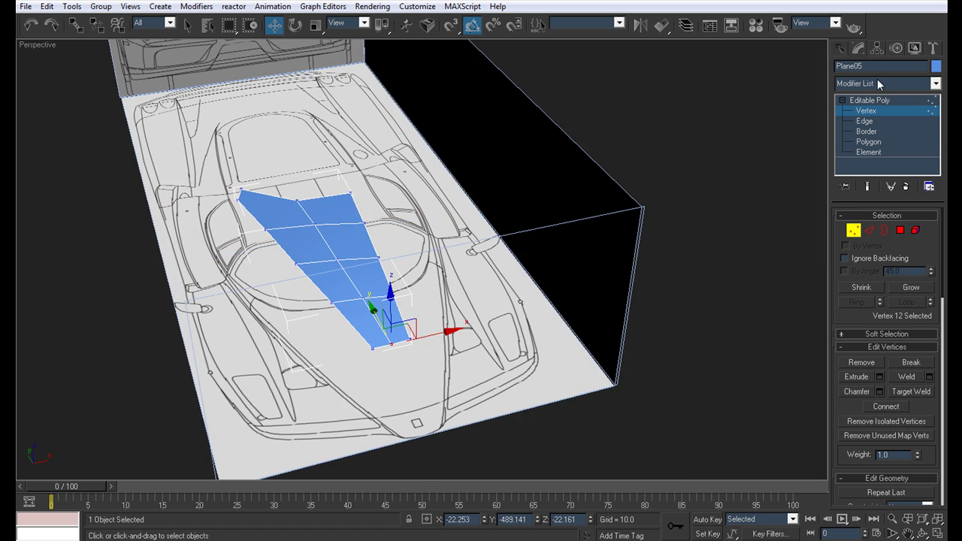
pyautogui.click(877, 80)
pyautogui.press('s')
pyautogui.press('s')
pyautogui.press('s')
pyautogui.press('s')
pyautogui.press('s')
pyautogui.press('s')
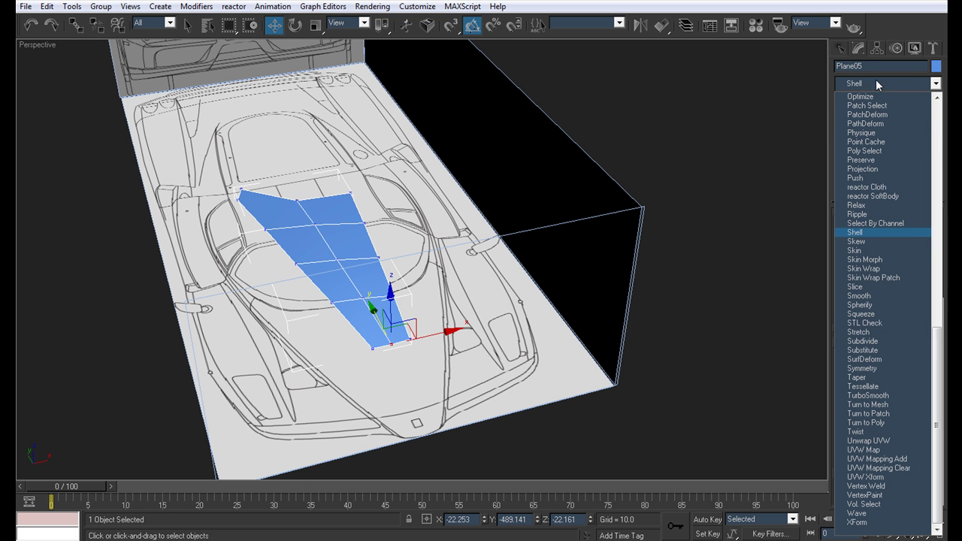
pyautogui.click(862, 368)
pyautogui.click(874, 254)
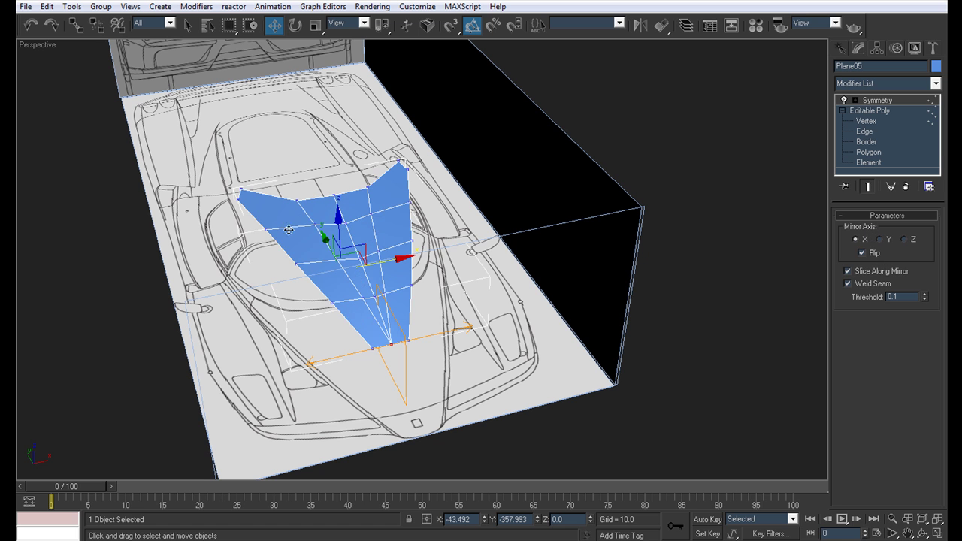
# Move the Symmetry modifier's mirror plane along X to the hood's centre line, at about X -0.7
pyautogui.click(854, 100)
pyautogui.click(877, 110)
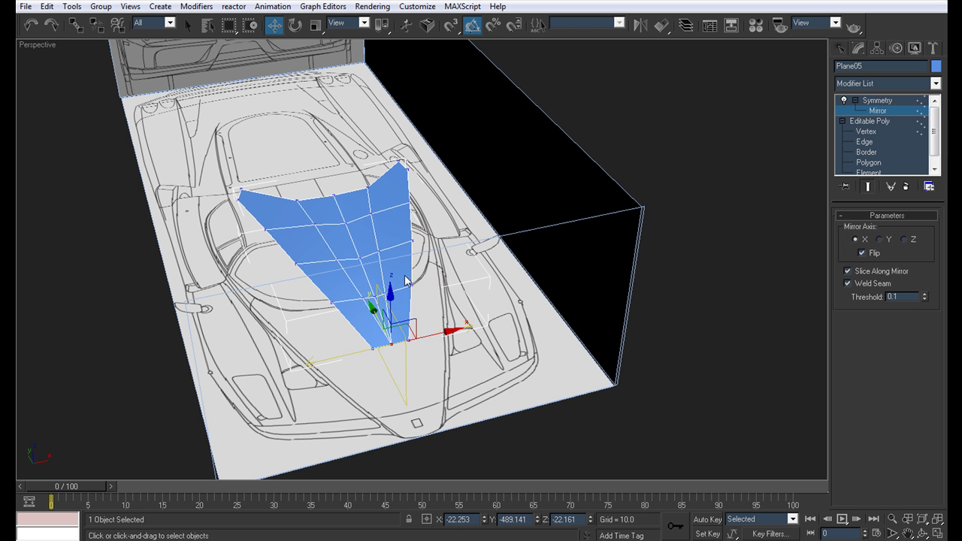
pyautogui.moveTo(449, 329); pyautogui.dragTo(467, 325)
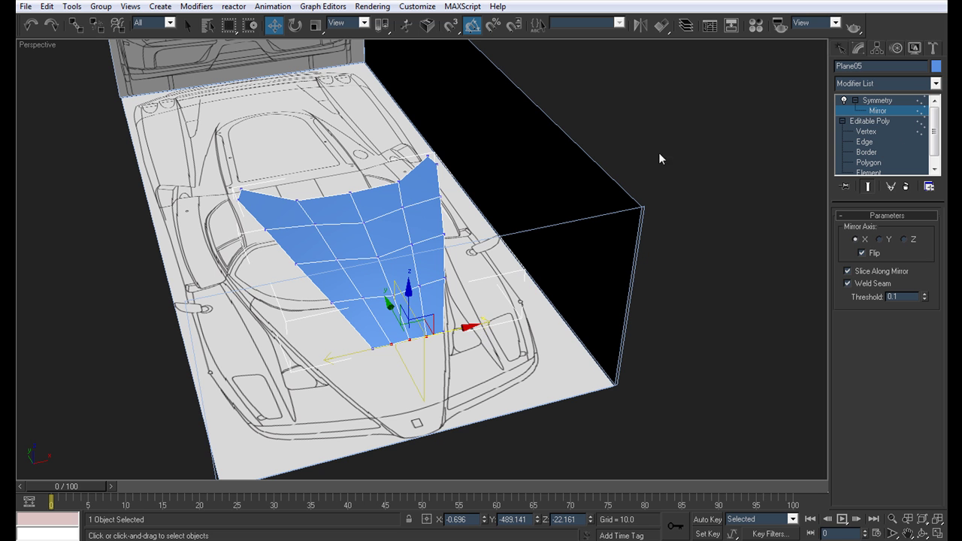
pyautogui.click(873, 102)
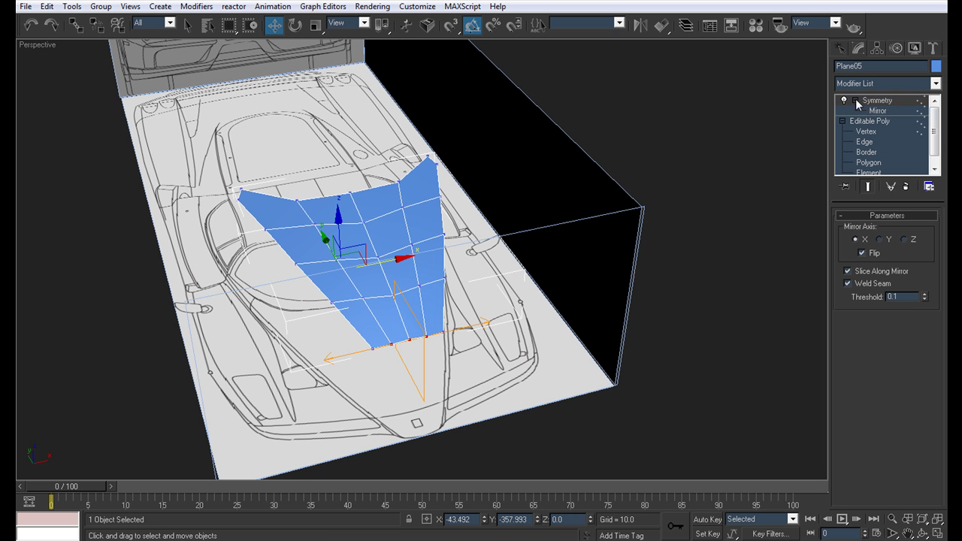
pyautogui.click(856, 101)
# Add a MeshSmooth modifier with 2 iterations above Symmetry and inspect the smoothed hood from several angles
pyautogui.click(868, 85)
pyautogui.scroll(-15, 866, 90)
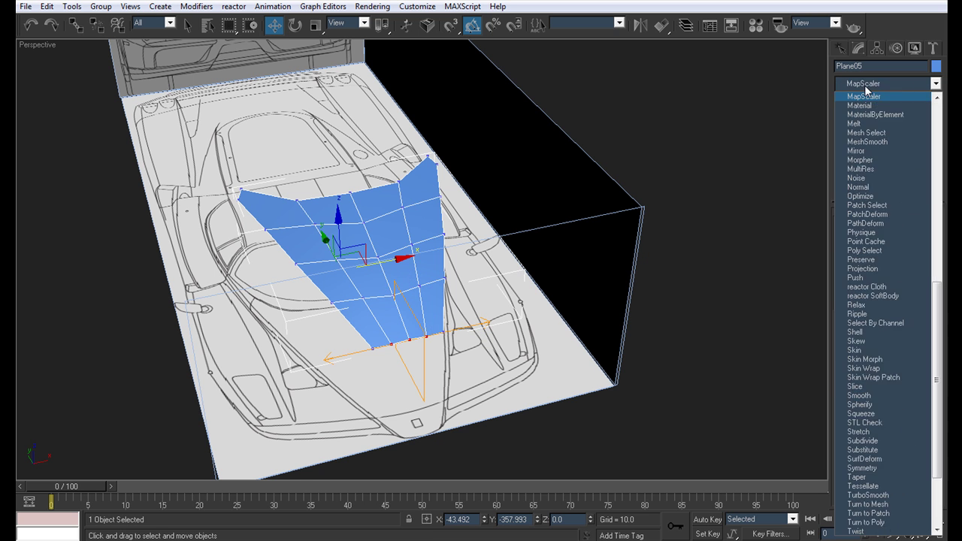
pyautogui.click(865, 133)
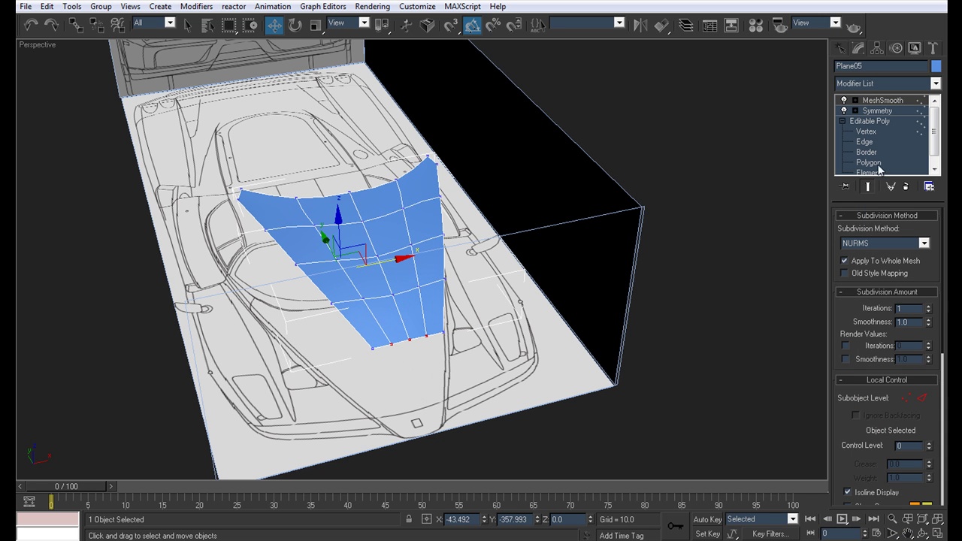
pyautogui.click(666, 362)
pyautogui.scroll(-5, 500, 266)
pyautogui.keyDown('alt'); pyautogui.moveTo(501, 266); pyautogui.dragTo(415, 271, button='middle'); pyautogui.keyUp('alt')
pyautogui.scroll(5, 382, 273)
pyautogui.scroll(-4, 443, 265)
pyautogui.click(371, 303)
pyautogui.keyDown('alt'); pyautogui.moveTo(447, 310); pyautogui.dragTo(572, 300, button='middle'); pyautogui.keyUp('alt')
pyautogui.scroll(5, 474, 279)
pyautogui.scroll(-5, 451, 253)
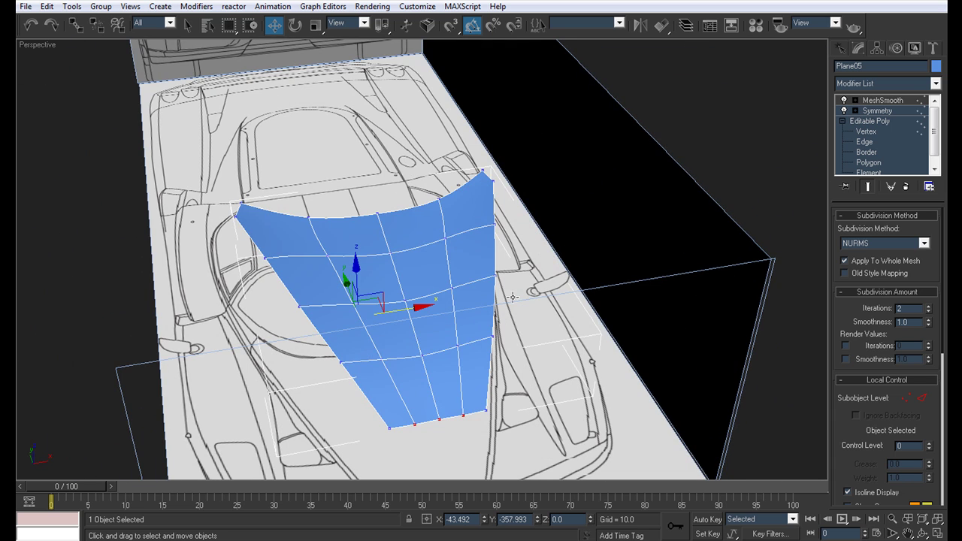
# Compare the smoothed hood with its base mesh, examining the surface curvature from several angles in perspective
pyautogui.click(764, 389)
pyautogui.keyDown('alt'); pyautogui.moveTo(366, 258); pyautogui.dragTo(467, 252, button='middle'); pyautogui.keyUp('alt')
pyautogui.click(446, 254)
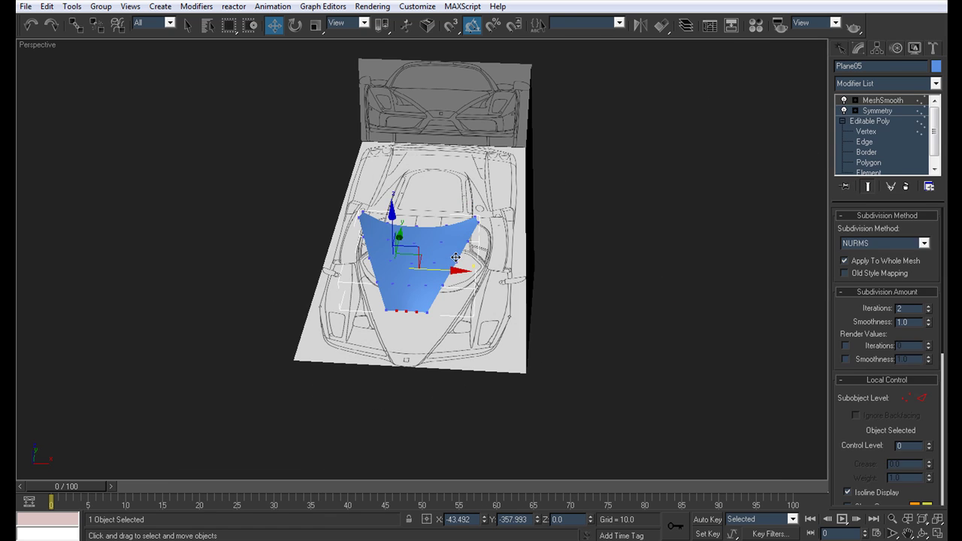
pyautogui.click(865, 132)
pyautogui.keyDown('alt'); pyautogui.moveTo(481, 285); pyautogui.dragTo(395, 197, button='middle'); pyautogui.keyUp('alt')
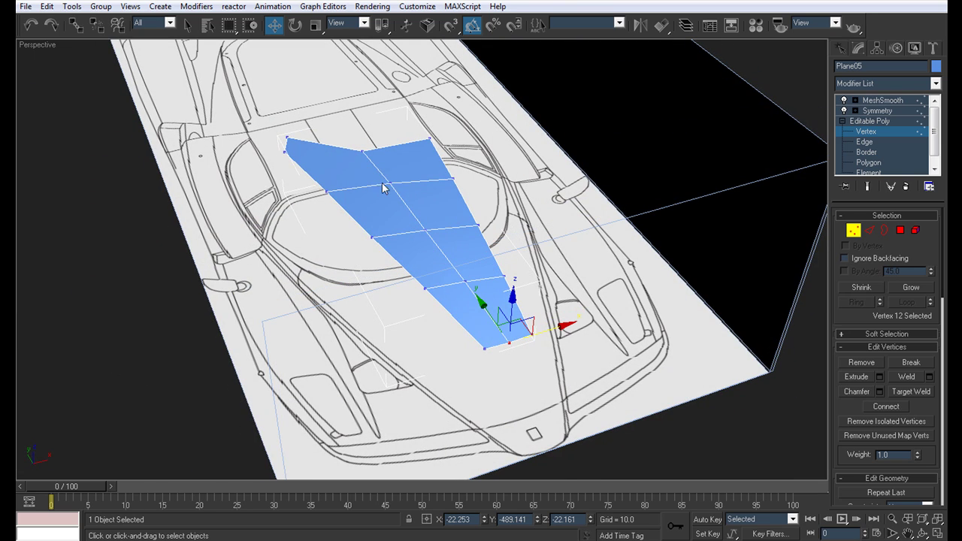
pyautogui.click(873, 101)
pyautogui.click(723, 439)
pyautogui.scroll(-4, 539, 264)
pyautogui.keyDown('alt'); pyautogui.moveTo(538, 265); pyautogui.dragTo(485, 254, button='middle'); pyautogui.keyUp('alt')
pyautogui.click(481, 254)
pyautogui.keyDown('alt'); pyautogui.moveTo(378, 190); pyautogui.dragTo(382, 112, button='middle'); pyautogui.keyUp('alt')
pyautogui.keyDown('alt'); pyautogui.moveTo(472, 293); pyautogui.dragTo(429, 251, button='middle'); pyautogui.keyUp('alt')
pyautogui.keyDown('alt'); pyautogui.moveTo(459, 213); pyautogui.dragTo(383, 287, button='middle'); pyautogui.keyUp('alt')
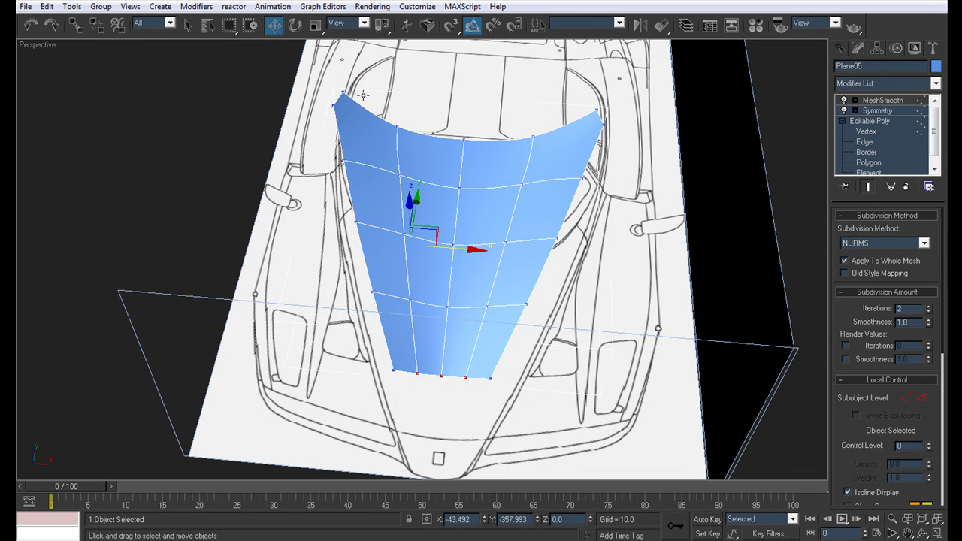
# Select the four outer side edges of the base half hood and extend them downward in the front view as a strip of new polygons
pyautogui.click(866, 141)
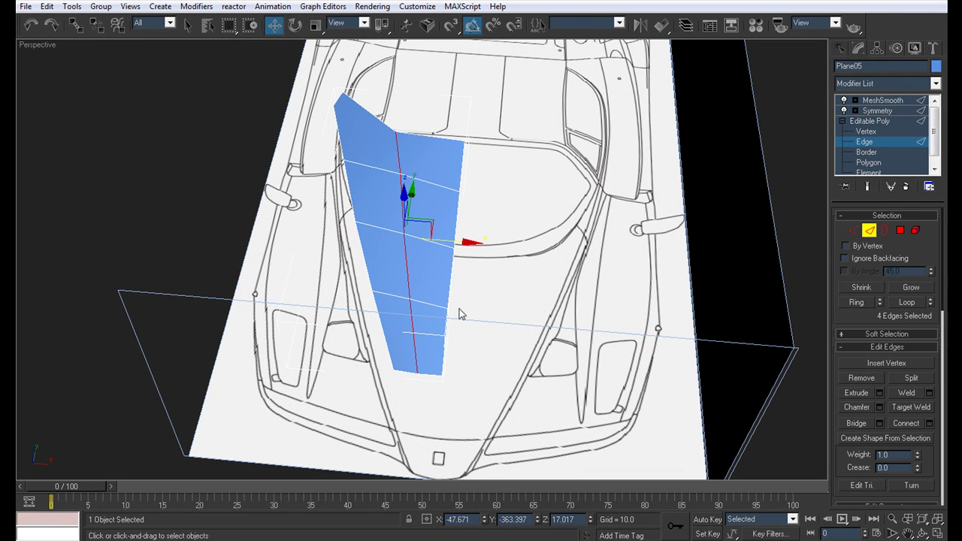
pyautogui.click(385, 329)
pyautogui.keyDown('ctrl'); pyautogui.click(365, 254); pyautogui.keyUp('ctrl')
pyautogui.keyDown('ctrl'); pyautogui.click(346, 180); pyautogui.keyUp('ctrl')
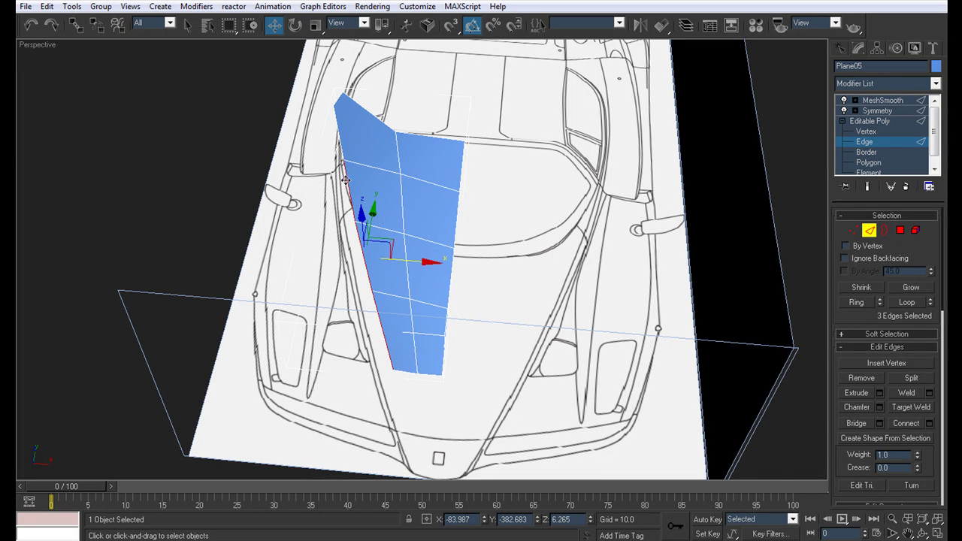
pyautogui.keyDown('ctrl'); pyautogui.click(337, 134); pyautogui.keyUp('ctrl')
pyautogui.hotkey('alt', 'w')
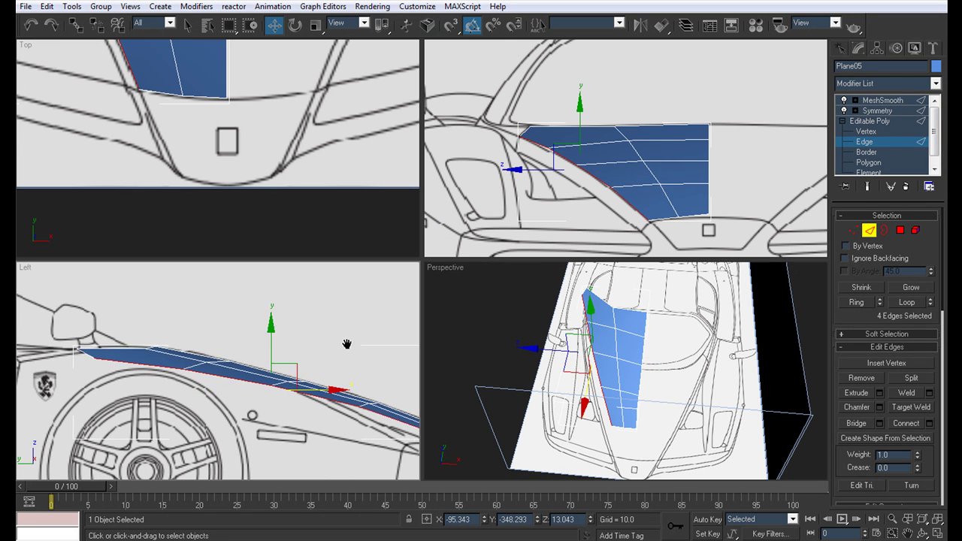
pyautogui.hotkey('alt', 'w')
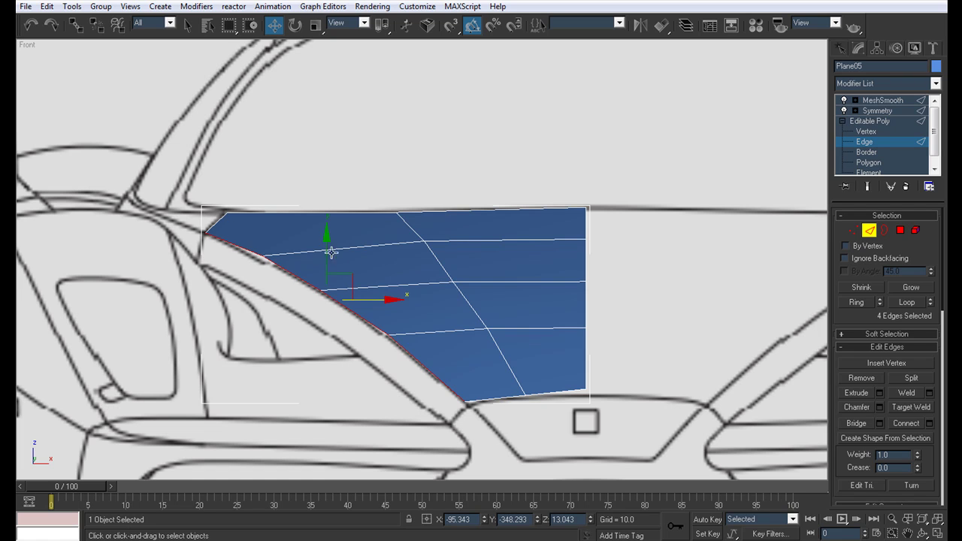
pyautogui.keyDown('shift'); pyautogui.moveTo(327, 250); pyautogui.dragTo(326, 278); pyautogui.keyUp('shift')
# Shift the new strip's four lower edges slightly outward in the front view, to about X -97.7
pyautogui.click(868, 132)
pyautogui.moveTo(476, 448); pyautogui.dragTo(455, 421)
pyautogui.hotkey('alt', 'w')
pyautogui.hotkey('alt', 'w')
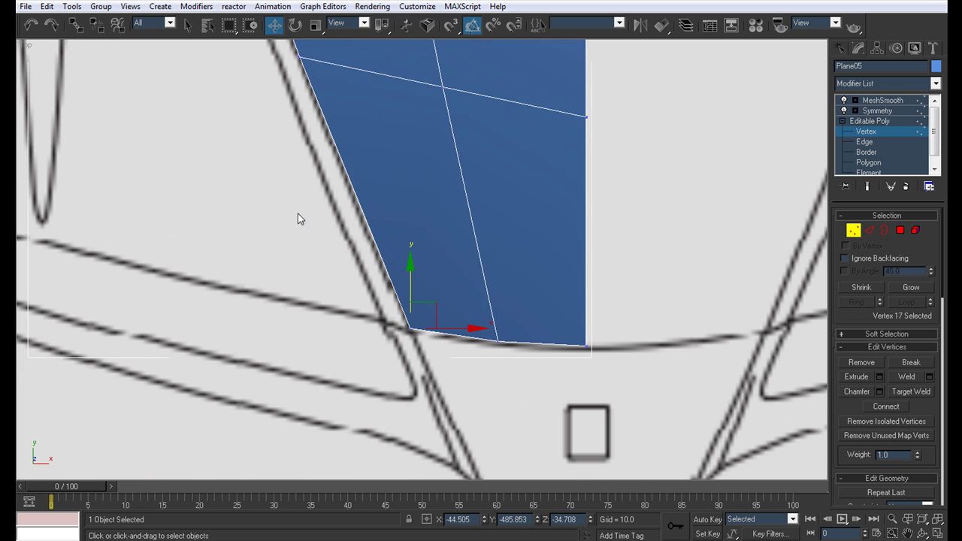
pyautogui.scroll(3, 413, 270)
pyautogui.hotkey('alt', 'w')
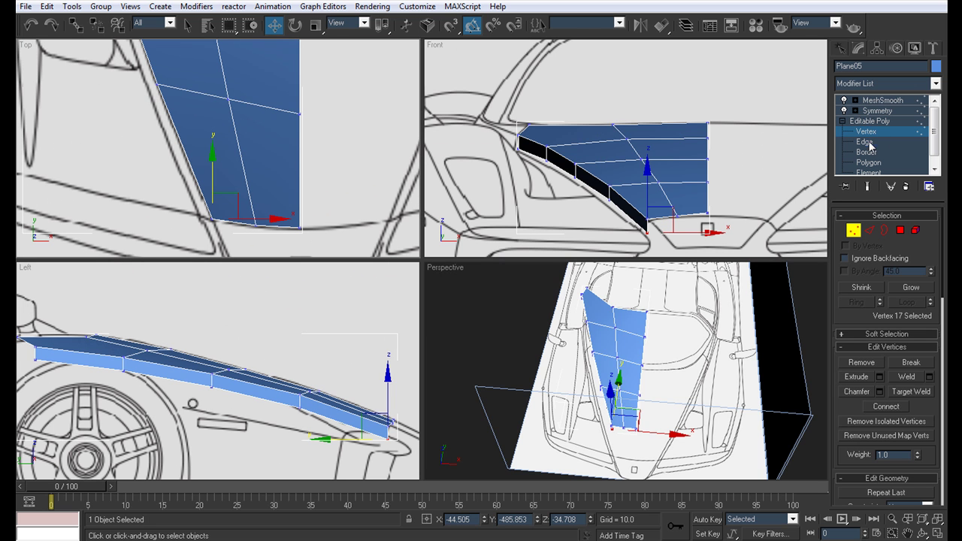
pyautogui.press('2')
pyautogui.moveTo(631, 183); pyautogui.dragTo(627, 184)
pyautogui.hotkey('alt', 'w')
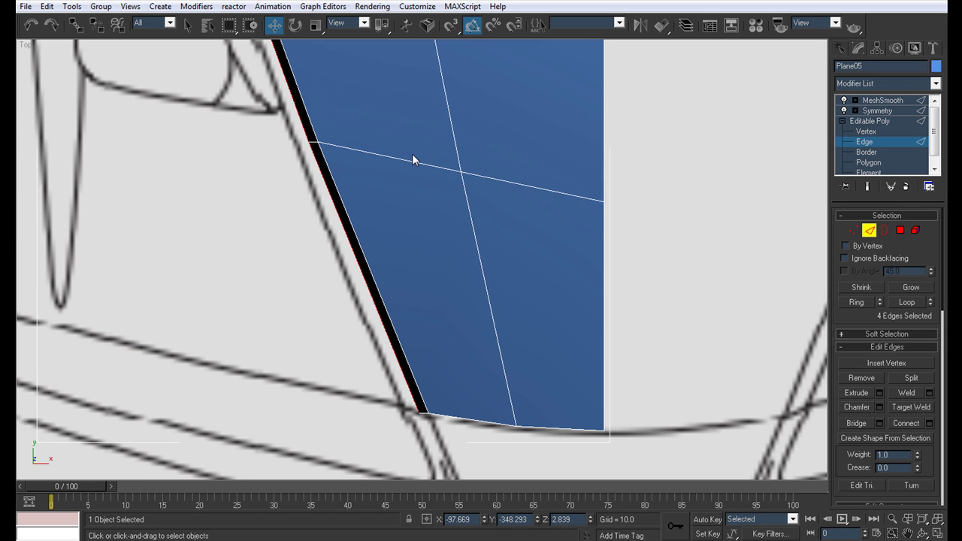
# Move the strip's two frontmost lower vertices onto the outer side line in the top view, the second to about X -78.5, Y -415.1
pyautogui.moveTo(402, 150); pyautogui.dragTo(402, 163, button='middle')
pyautogui.click(866, 133)
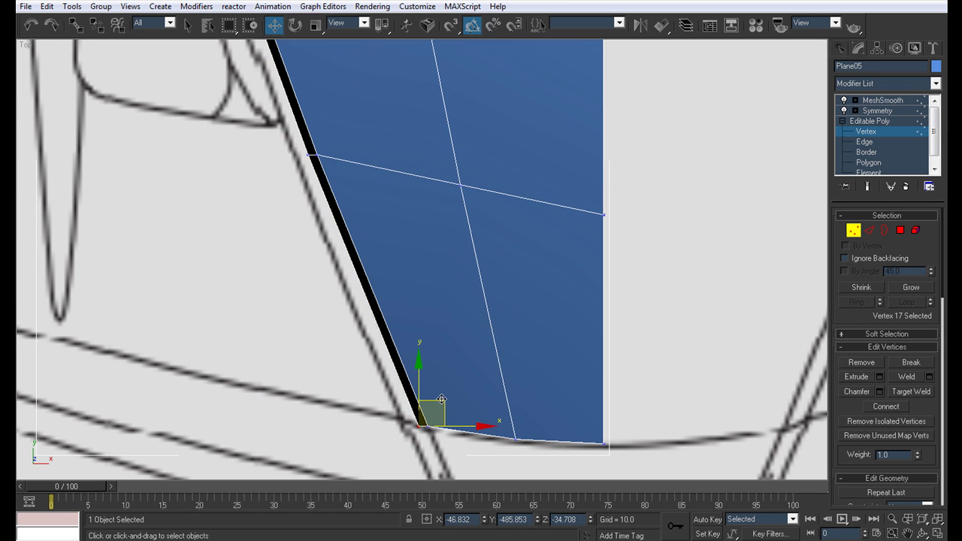
pyautogui.moveTo(440, 400); pyautogui.dragTo(425, 392)
pyautogui.moveTo(340, 221); pyautogui.dragTo(396, 375, button='middle')
pyautogui.click(368, 308)
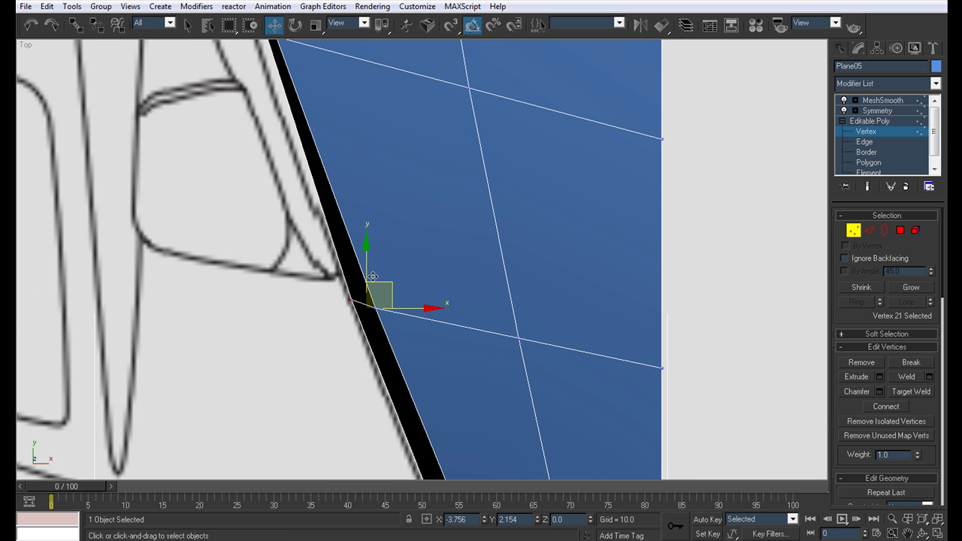
pyautogui.moveTo(385, 286); pyautogui.dragTo(374, 277)
# Move the strip's third and fourth lower vertices onto the outer side line in the top view, the fourth to about X -125.8, Y -277.9
pyautogui.moveTo(374, 277); pyautogui.dragTo(446, 505, button='middle')
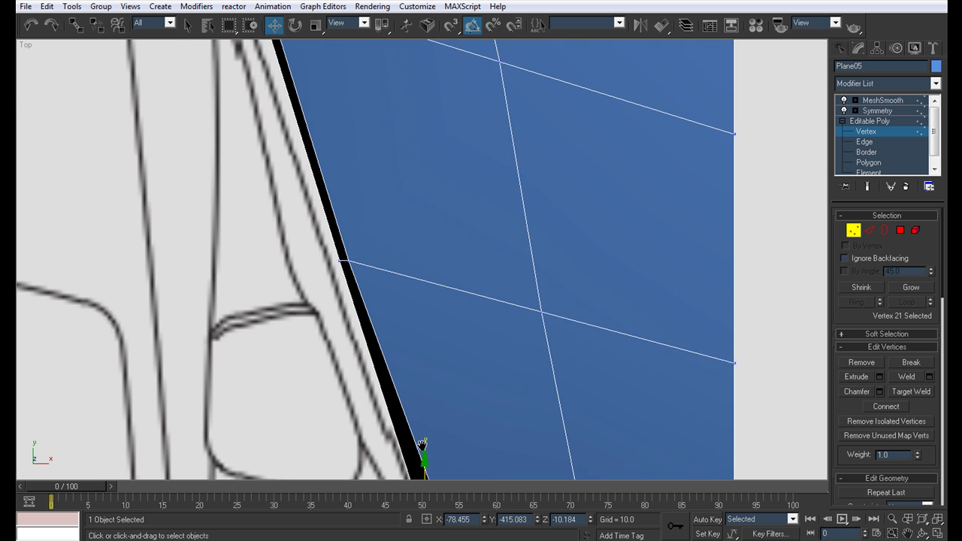
pyautogui.click(341, 265)
pyautogui.moveTo(362, 241); pyautogui.dragTo(351, 234)
pyautogui.moveTo(351, 233); pyautogui.dragTo(448, 496, button='middle')
pyautogui.click(384, 303)
pyautogui.moveTo(405, 280); pyautogui.dragTo(387, 273)
# Move the strip's rear lower vertex forward along the outer side line to about X -142.5, Y -223.5 and check the shape in perspective
pyautogui.moveTo(370, 210); pyautogui.dragTo(421, 427, button='middle')
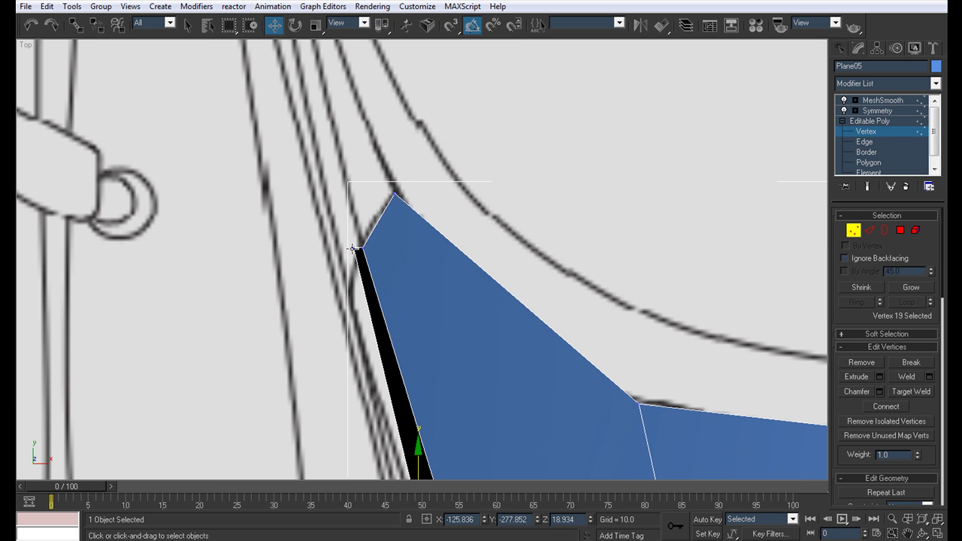
pyautogui.click(351, 248)
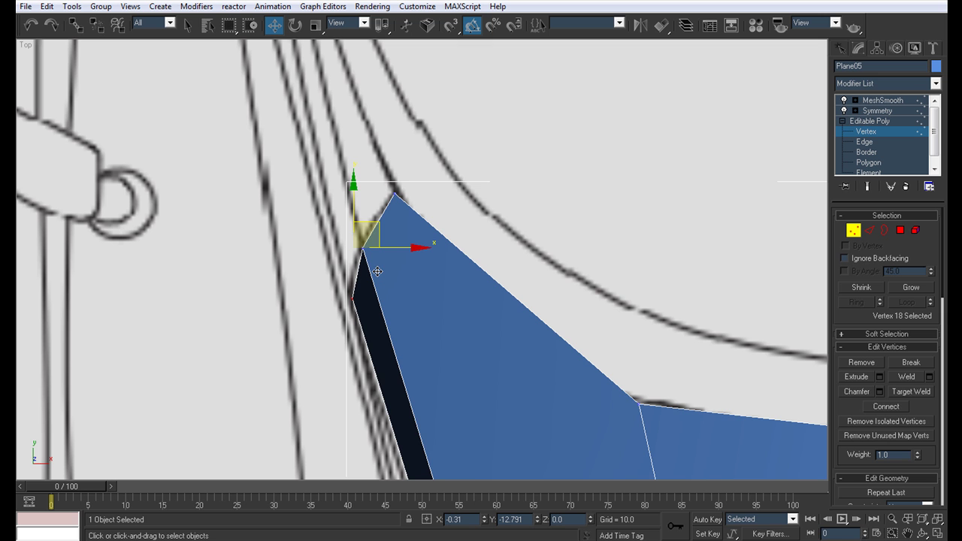
pyautogui.moveTo(377, 271); pyautogui.dragTo(377, 272)
pyautogui.moveTo(388, 277); pyautogui.dragTo(350, 189, button='middle')
pyautogui.scroll(-3, 379, 207)
pyautogui.hotkey('alt', 'w')
pyautogui.keyDown('alt'); pyautogui.moveTo(574, 342); pyautogui.dragTo(518, 342, button='middle'); pyautogui.keyUp('alt')
pyautogui.hotkey('alt', 'w')
pyautogui.hotkey('alt', 'x')
pyautogui.hotkey('alt', 'x')
pyautogui.hotkey('alt', 'w')
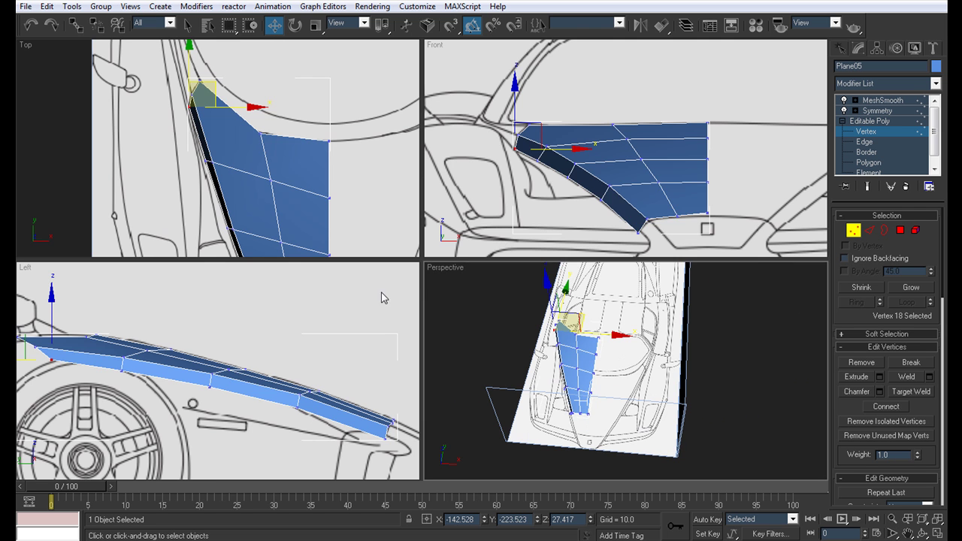
# Turn on see-through display and fit the strip's front lower vertices to the blueprint's outer side line in the front view
pyautogui.moveTo(577, 150); pyautogui.dragTo(584, 145, button='middle')
pyautogui.hotkey('alt', 'w')
pyautogui.moveTo(461, 228); pyautogui.dragTo(530, 175, button='middle')
pyautogui.scroll(2, 523, 192)
pyautogui.hotkey('alt', 'x')
pyautogui.click(568, 389)
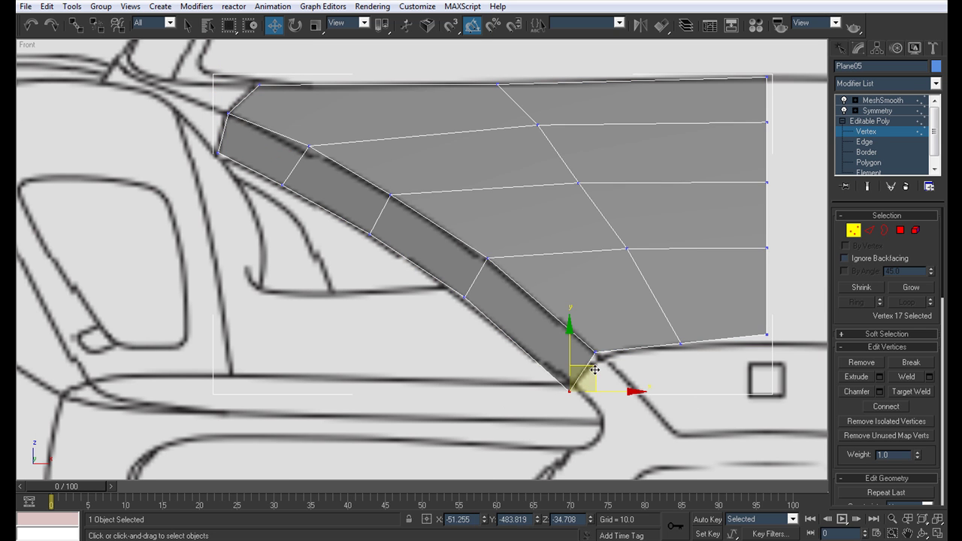
pyautogui.moveTo(596, 366); pyautogui.dragTo(595, 361)
pyautogui.click(464, 299)
pyautogui.click(395, 271)
pyautogui.scroll(-4, 469, 253)
pyautogui.hotkey('alt', 'w')
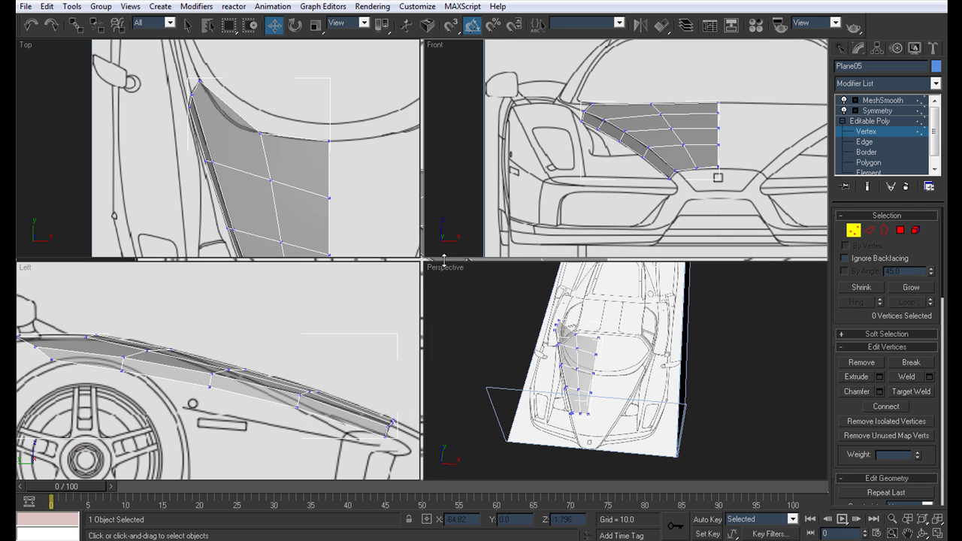
# Select the side strip's front lower vertex and compare the strip with the blueprints in the left and perspective views, alternating solid and see-through display
pyautogui.scroll(-3, 260, 388)
pyautogui.moveTo(340, 369); pyautogui.dragTo(207, 353, button='middle')
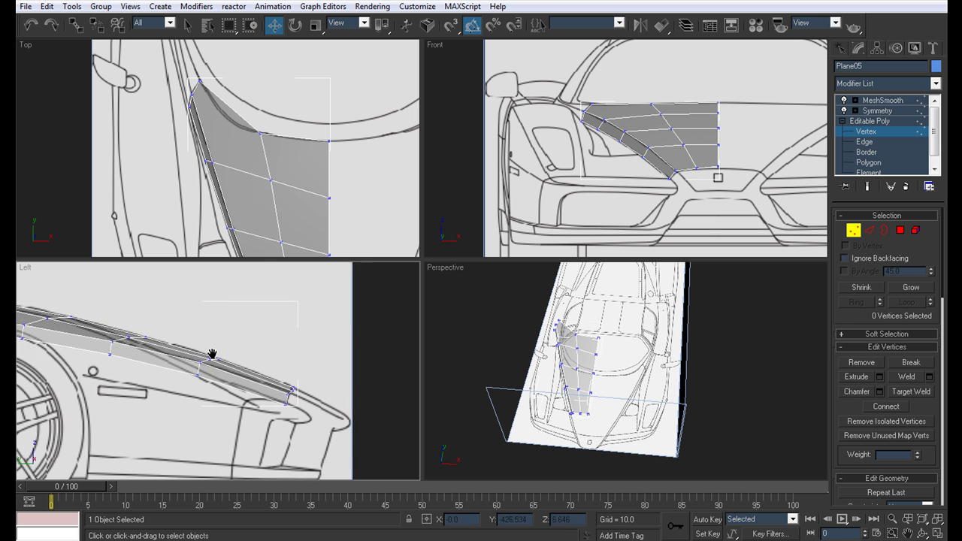
pyautogui.scroll(2, 207, 354)
pyautogui.click(304, 415)
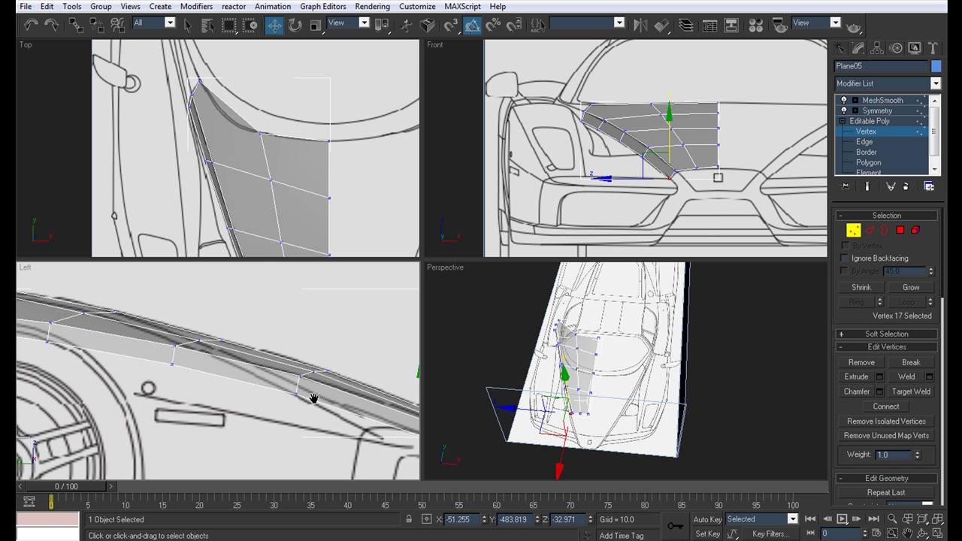
pyautogui.scroll(-2, 320, 404)
pyautogui.moveTo(199, 389)
pyautogui.mouseDown(button='middle')
pyautogui.moveTo(226, 389)
pyautogui.moveTo(157, 373)
pyautogui.moveTo(285, 399)
pyautogui.moveTo(202, 396)
pyautogui.mouseUp(button='middle')
pyautogui.scroll(-1, 201, 395)
pyautogui.moveTo(565, 368); pyautogui.dragTo(542, 356, button='middle')
pyautogui.hotkey('alt', 'w')
pyautogui.hotkey('alt', 'x')
pyautogui.keyDown('alt'); pyautogui.moveTo(333, 336); pyautogui.dragTo(339, 310, button='middle'); pyautogui.keyUp('alt')
pyautogui.hotkey('alt', 'w')
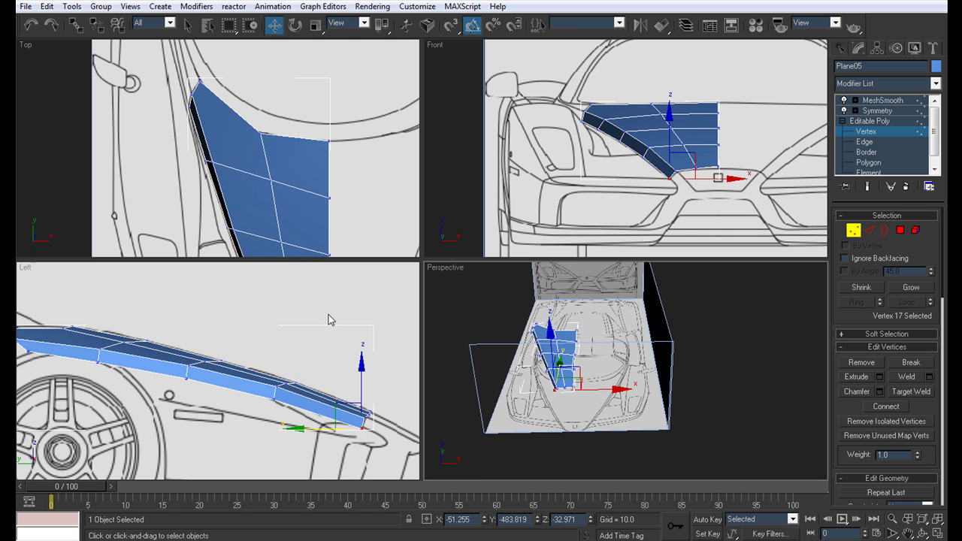
pyautogui.moveTo(234, 378)
pyautogui.mouseDown(button='middle')
pyautogui.moveTo(294, 361)
pyautogui.moveTo(231, 359)
pyautogui.mouseUp(button='middle')
pyautogui.hotkey('alt', 'x')
pyautogui.scroll(-4, 232, 359)
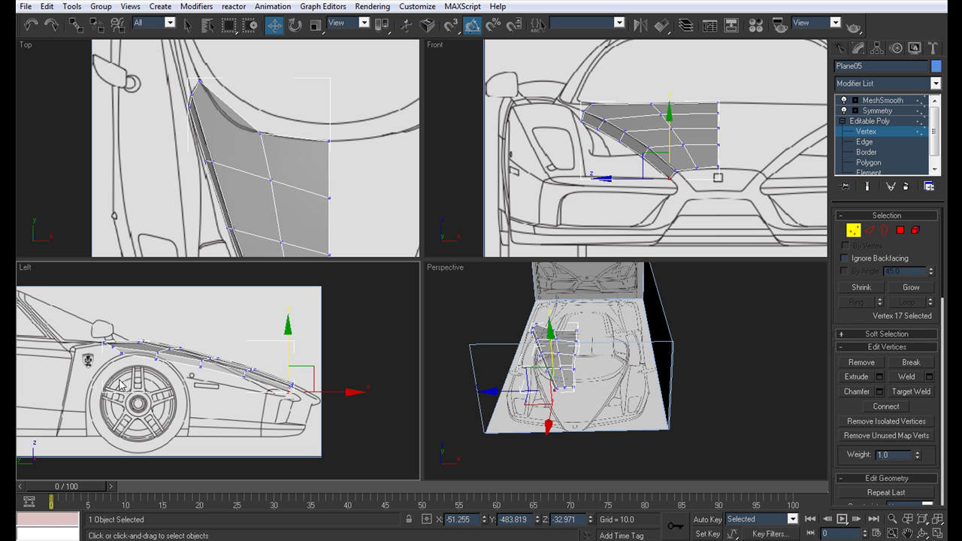
pyautogui.scroll(5, 229, 374)
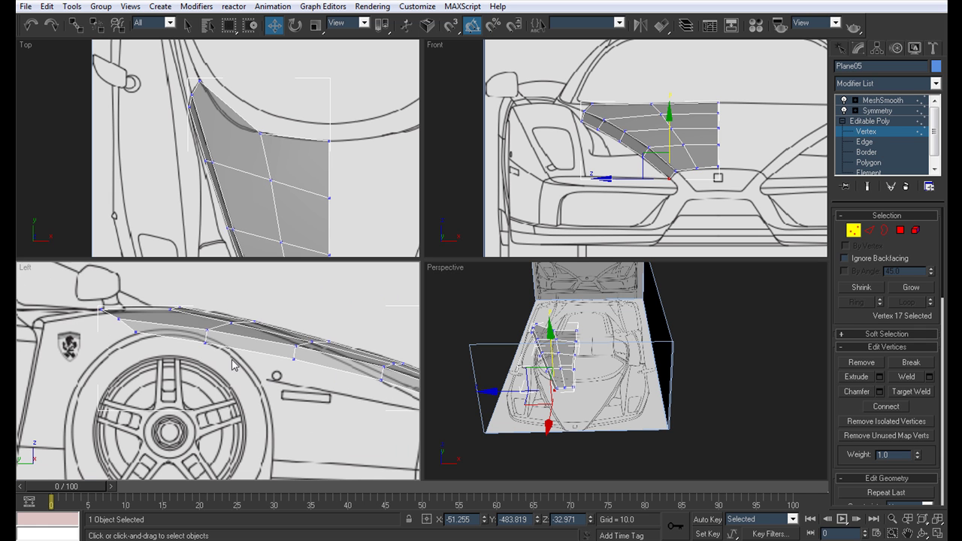
pyautogui.moveTo(318, 364); pyautogui.dragTo(236, 350, button='middle')
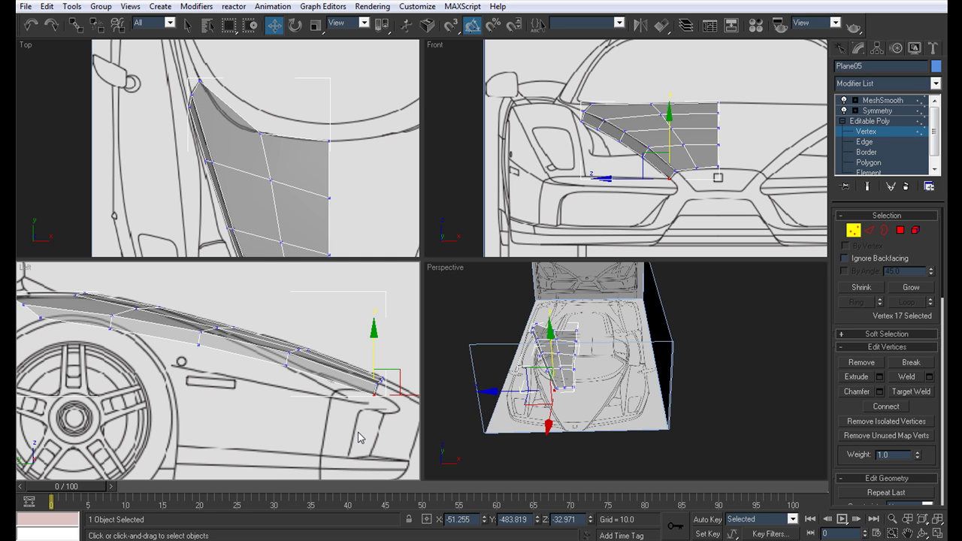
pyautogui.moveTo(222, 374); pyautogui.dragTo(253, 356, button='middle')
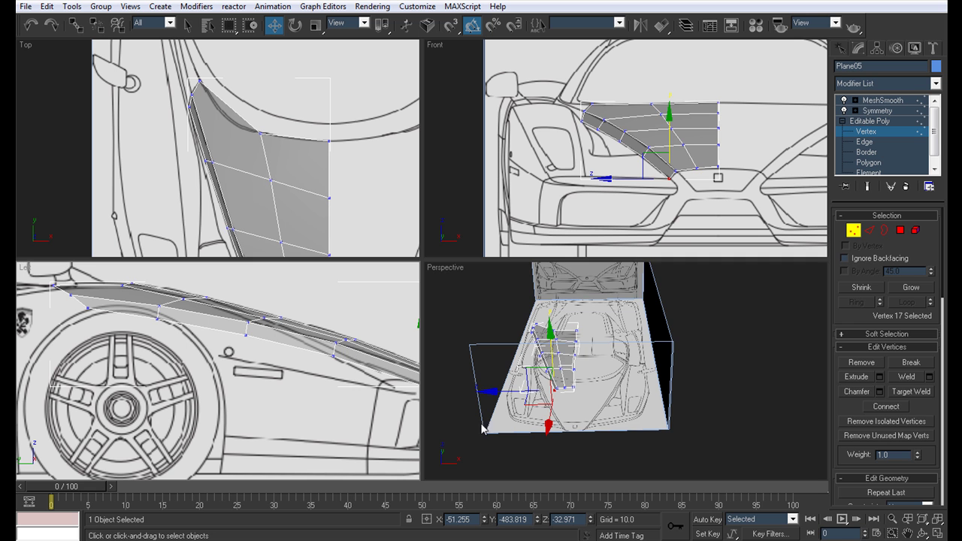
pyautogui.rightClick(580, 423)
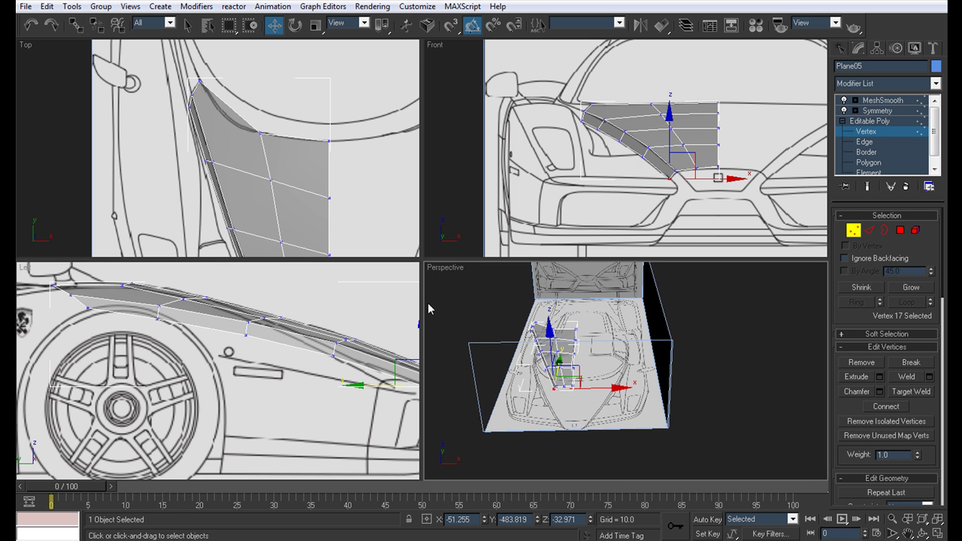
pyautogui.moveTo(225, 371); pyautogui.dragTo(254, 373, button='middle')
pyautogui.scroll(3, 528, 351)
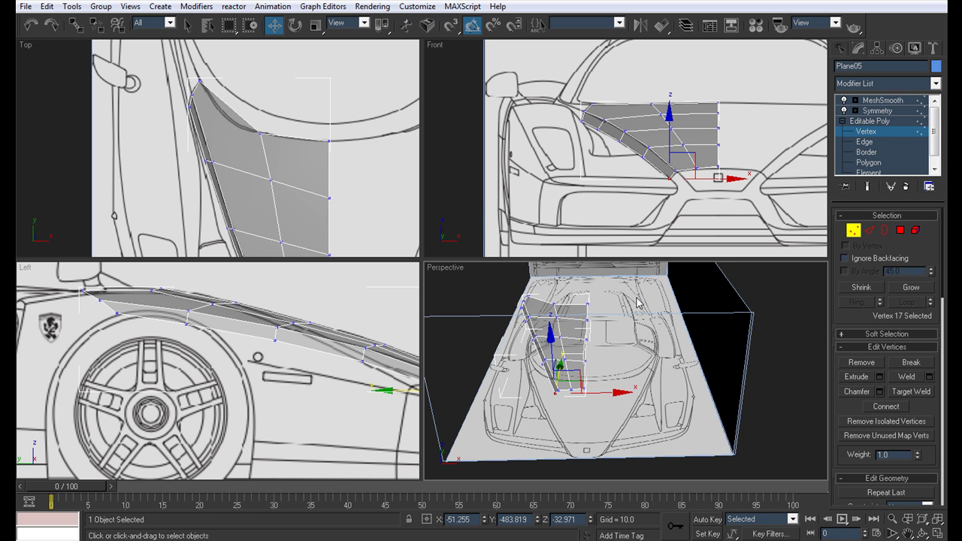
# Adjust the height of the hood's front centre vertex in the front view to about Z -21.1 and check it in the left view
pyautogui.scroll(4, 641, 163)
pyautogui.click(794, 170)
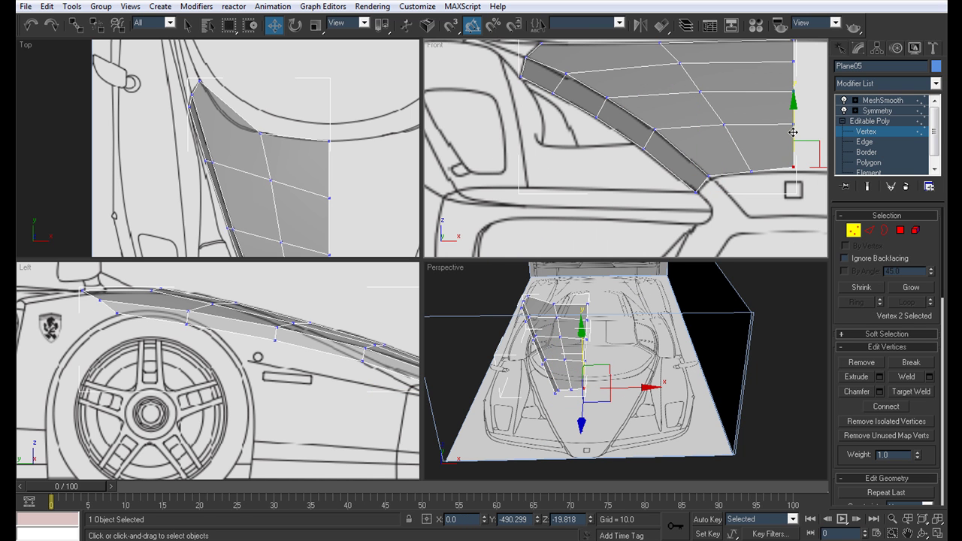
pyautogui.scroll(3, 230, 367)
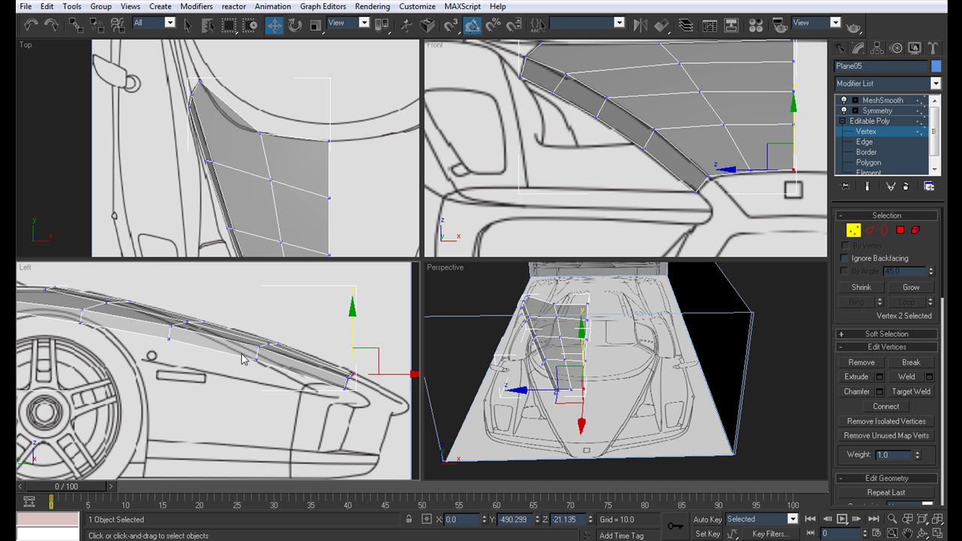
pyautogui.moveTo(292, 359); pyautogui.dragTo(218, 343, button='middle')
pyautogui.moveTo(567, 406); pyautogui.dragTo(566, 398, button='middle')
# Turn off see-through display and examine the mirrored hood with MeshSmooth applied from several angles in perspective
pyautogui.hotkey('alt', 'w')
pyautogui.hotkey('alt', 'x')
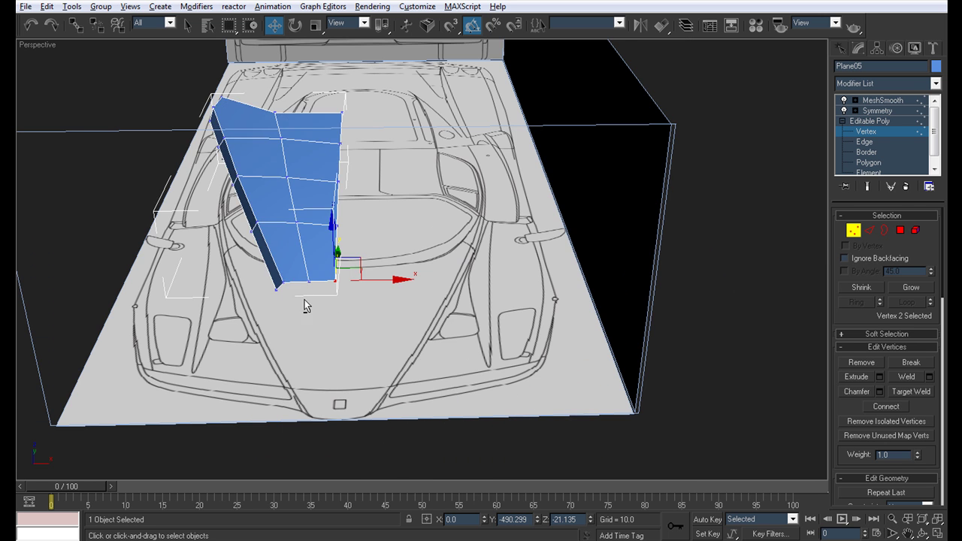
pyautogui.keyDown('alt'); pyautogui.moveTo(297, 294); pyautogui.dragTo(723, 132, button='middle'); pyautogui.keyUp('alt')
pyautogui.click(897, 103)
pyautogui.scroll(-4, 574, 342)
pyautogui.click(575, 342)
pyautogui.keyDown('alt'); pyautogui.moveTo(483, 278); pyautogui.dragTo(457, 253, button='middle'); pyautogui.keyUp('alt')
pyautogui.scroll(4, 451, 271)
pyautogui.click(418, 273)
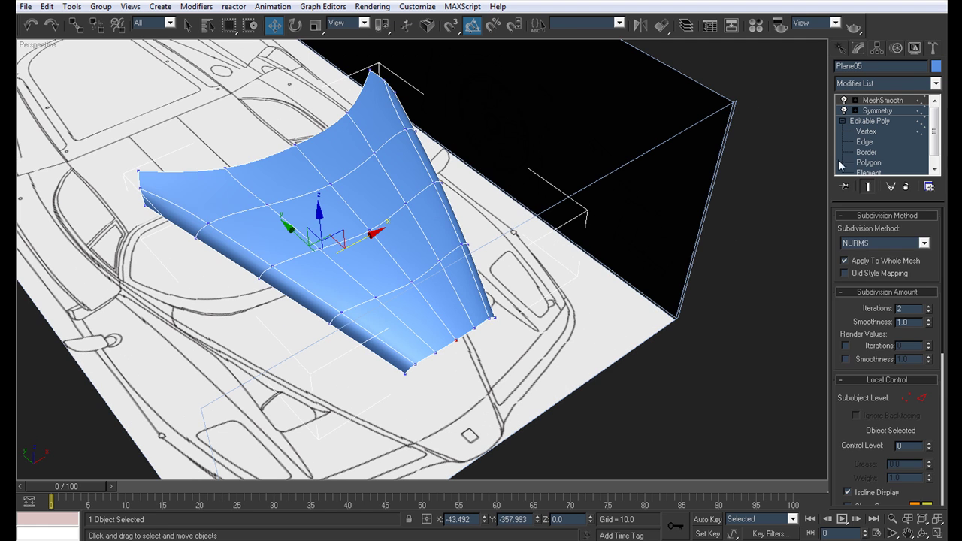
# Select the edge loop between the hood's top surface and its side strip and chamfer it by 0.01
pyautogui.click(879, 142)
pyautogui.click(366, 336)
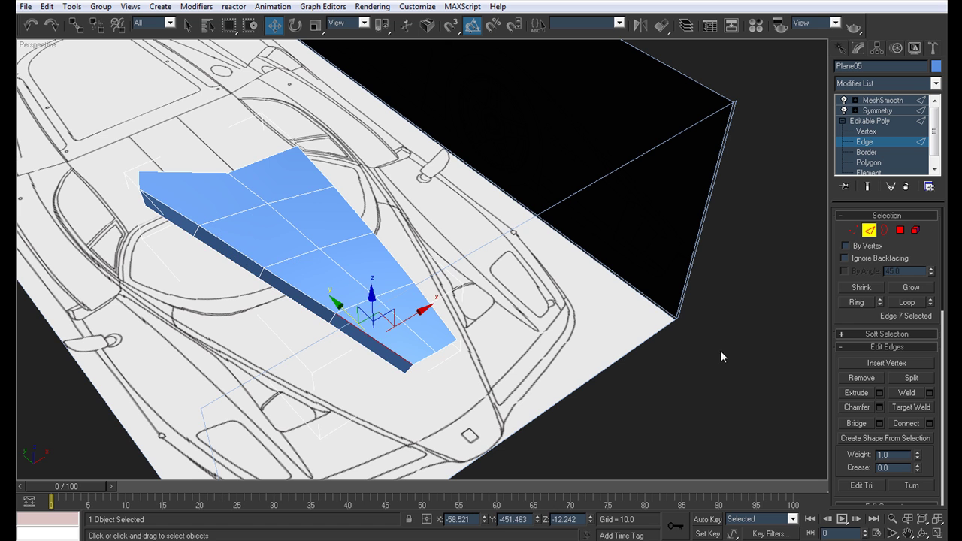
pyautogui.click(906, 302)
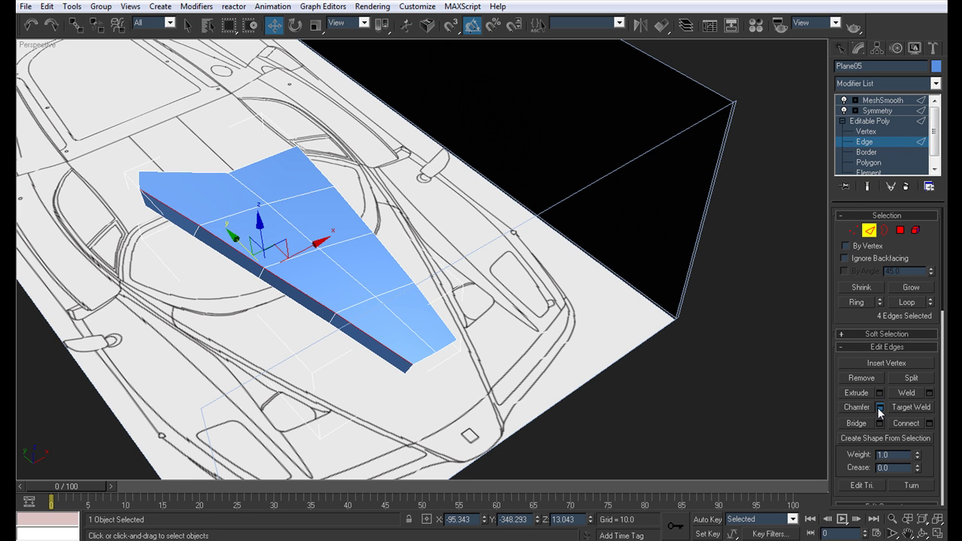
pyautogui.click(879, 408)
pyautogui.write('0.01')
pyautogui.press('Return')
pyautogui.click(477, 269)
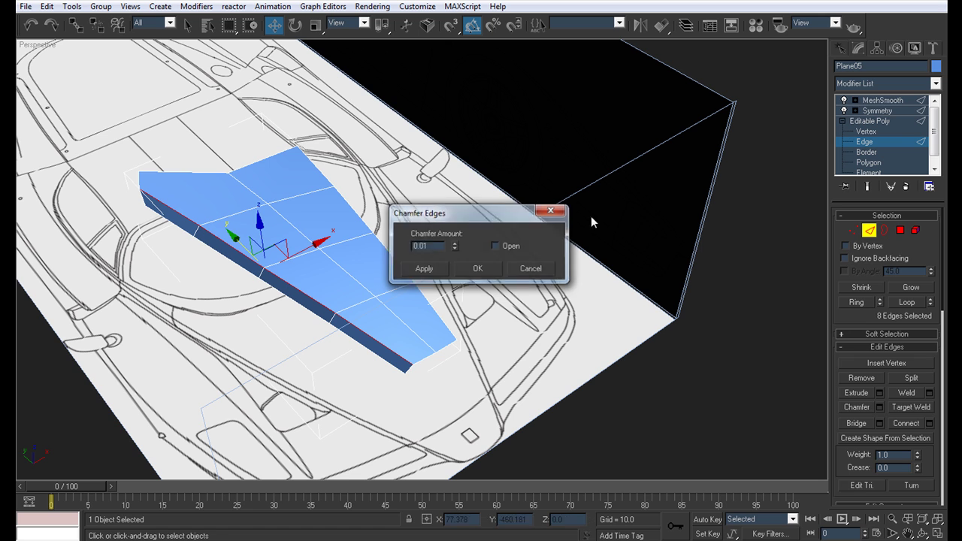
# Examine the chamfered side edge on the smoothed hood in perspective, return to the base mesh's vertex level and clear the vertex selection
pyautogui.click(882, 101)
pyautogui.click(770, 447)
pyautogui.keyDown('alt'); pyautogui.moveTo(420, 362); pyautogui.dragTo(461, 105, button='middle'); pyautogui.keyUp('alt')
pyautogui.keyDown('alt'); pyautogui.moveTo(392, 304); pyautogui.dragTo(468, 282, button='middle'); pyautogui.keyUp('alt')
pyautogui.click(481, 285)
pyautogui.click(866, 132)
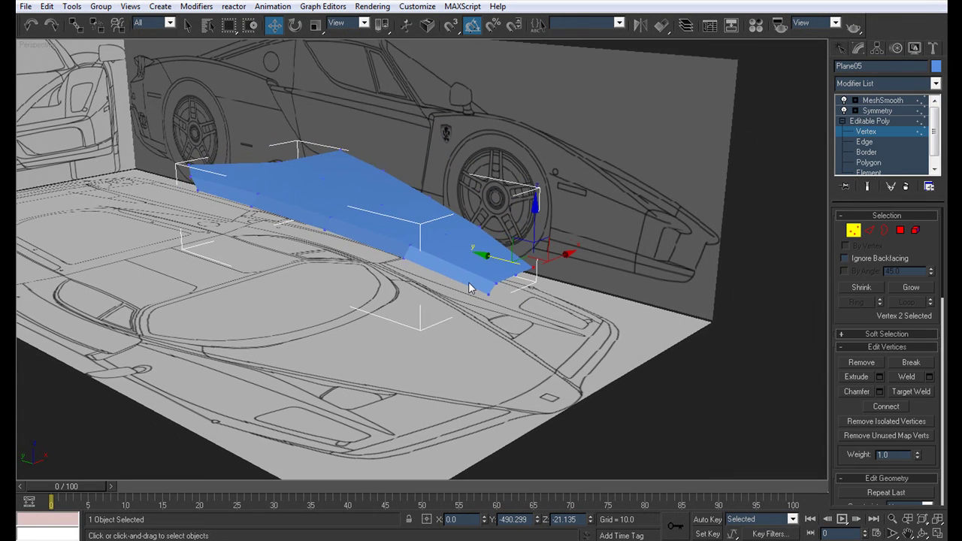
pyautogui.click(522, 344)
pyautogui.keyDown('alt'); pyautogui.moveTo(523, 344); pyautogui.dragTo(442, 139, button='middle'); pyautogui.keyUp('alt')
pyautogui.hotkey('alt', 'w')
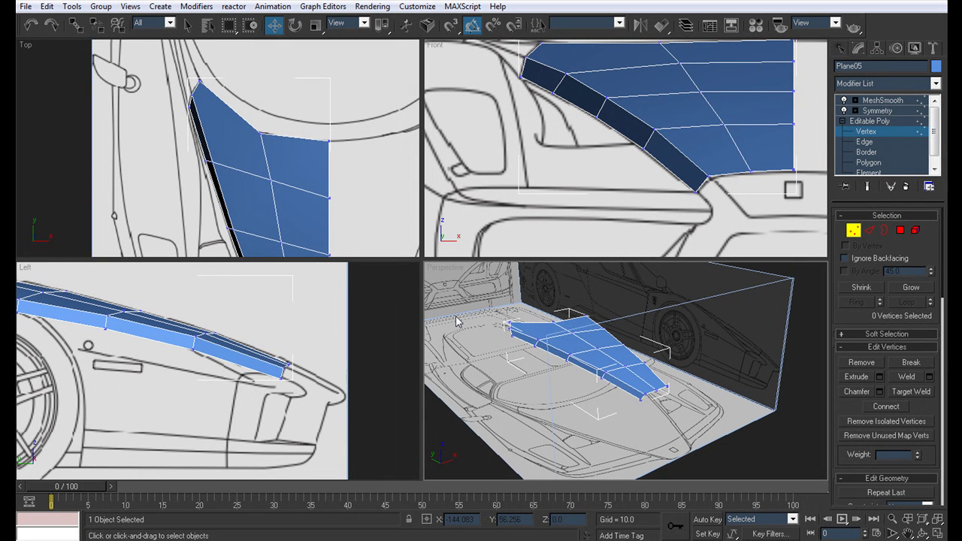
# Compare the half hood with the blueprints in the left, perspective and front views, previewing its Symmetry result in between
pyautogui.moveTo(403, 289); pyautogui.dragTo(434, 319, button='middle')
pyautogui.scroll(-2, 406, 323)
pyautogui.moveTo(178, 349); pyautogui.dragTo(215, 352, button='middle')
pyautogui.scroll(1, 328, 353)
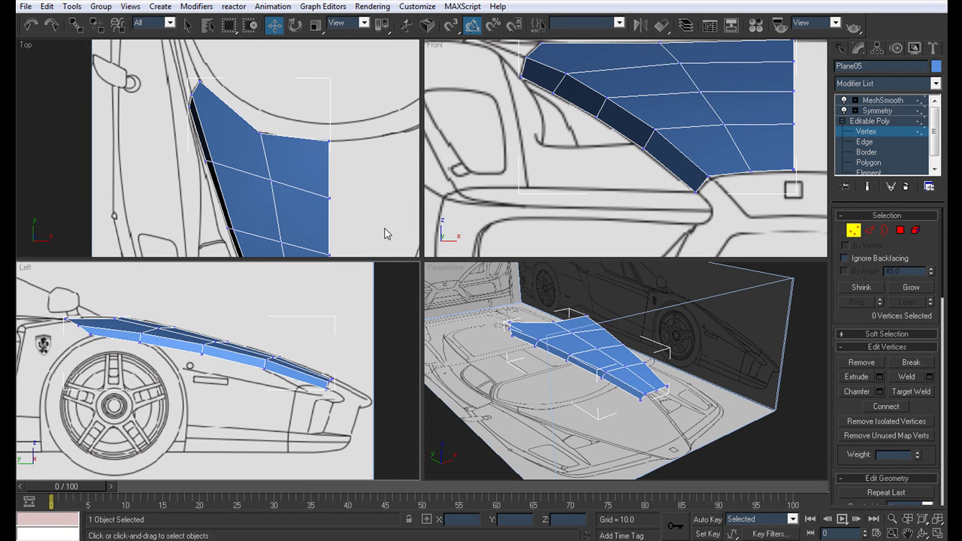
pyautogui.keyDown('alt'); pyautogui.moveTo(614, 349); pyautogui.dragTo(602, 368, button='middle'); pyautogui.keyUp('alt')
pyautogui.hotkey('alt', 'w')
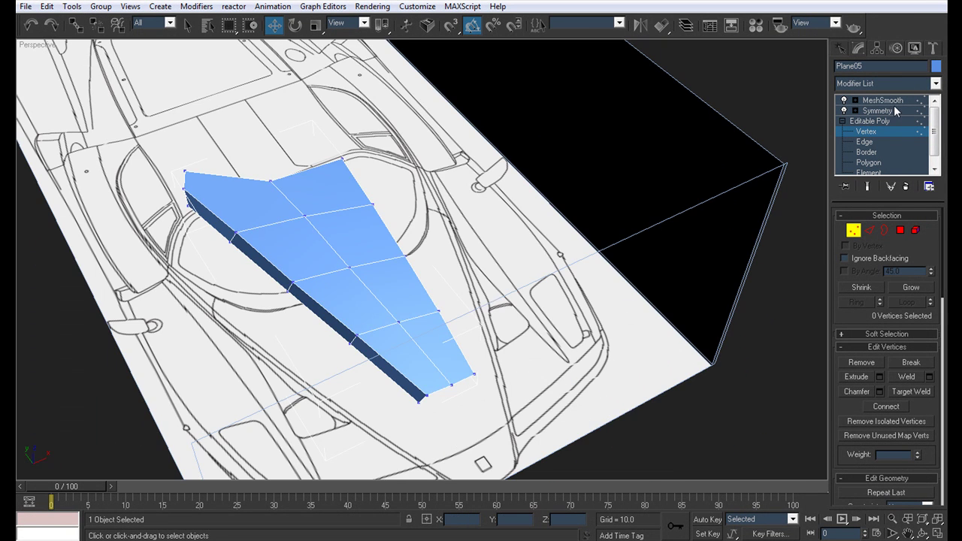
pyautogui.click(896, 111)
pyautogui.keyDown('alt'); pyautogui.moveTo(281, 210); pyautogui.dragTo(294, 228, button='middle'); pyautogui.keyUp('alt')
pyautogui.click(871, 132)
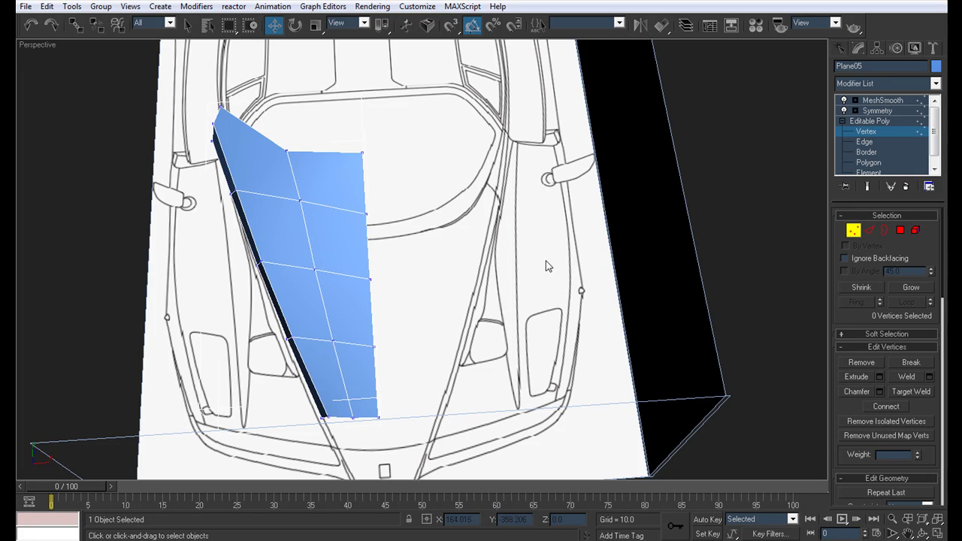
pyautogui.keyDown('alt'); pyautogui.moveTo(259, 368); pyautogui.dragTo(282, 320, button='middle'); pyautogui.keyUp('alt')
pyautogui.hotkey('alt', 'w')
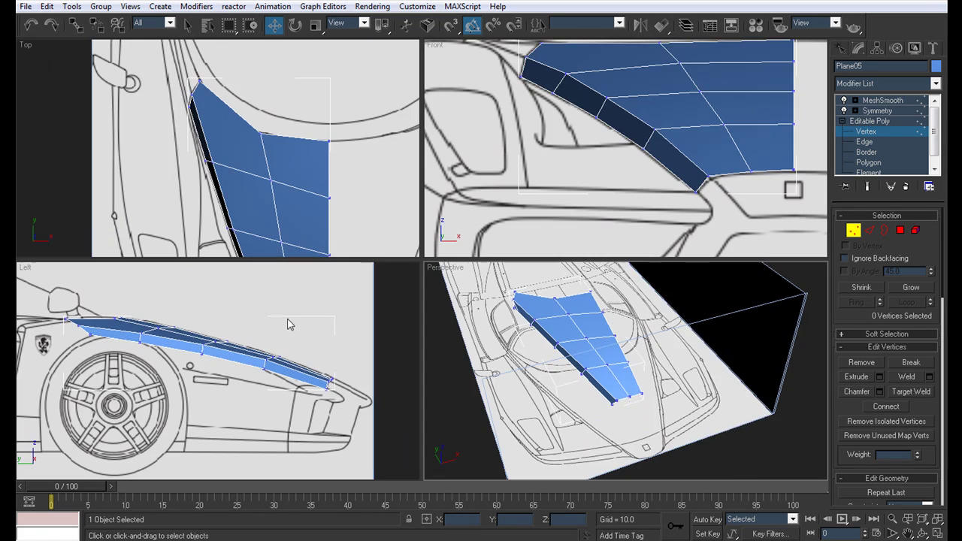
pyautogui.moveTo(334, 371); pyautogui.dragTo(224, 354, button='middle')
pyautogui.moveTo(656, 162); pyautogui.dragTo(634, 107, button='middle')
pyautogui.scroll(-2, 618, 150)
pyautogui.moveTo(692, 140); pyautogui.dragTo(733, 136, button='middle')
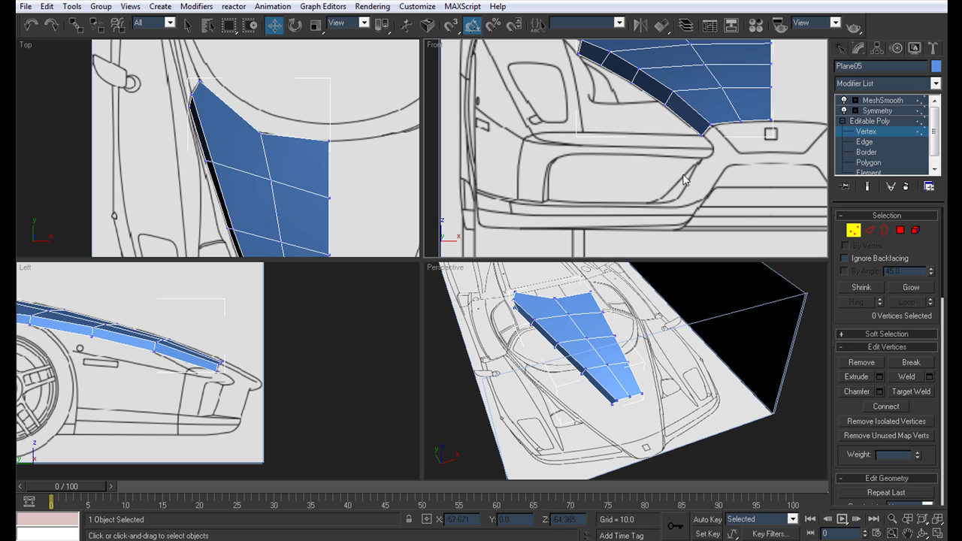